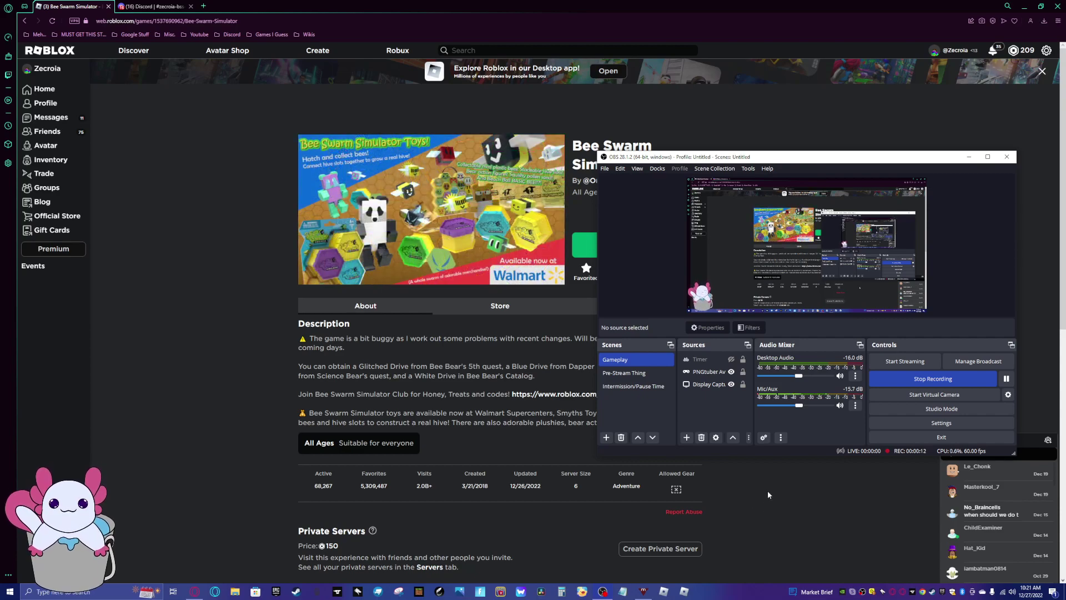
- Bring the browser to the front and open a new tab beside the Bee Swarm Simulator page
left_click(801, 516)
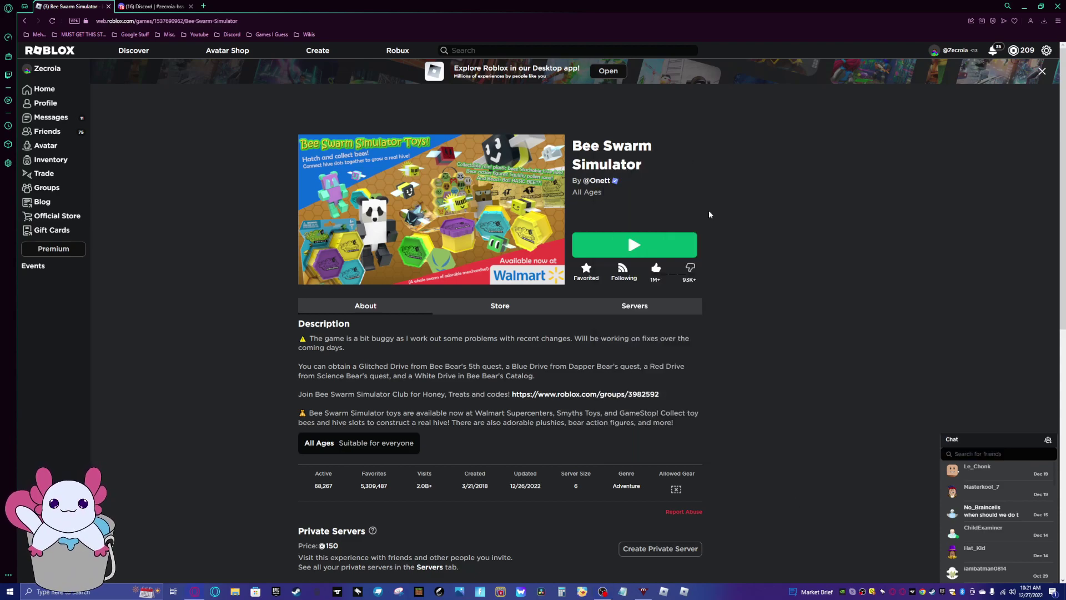
left_click(203, 6)
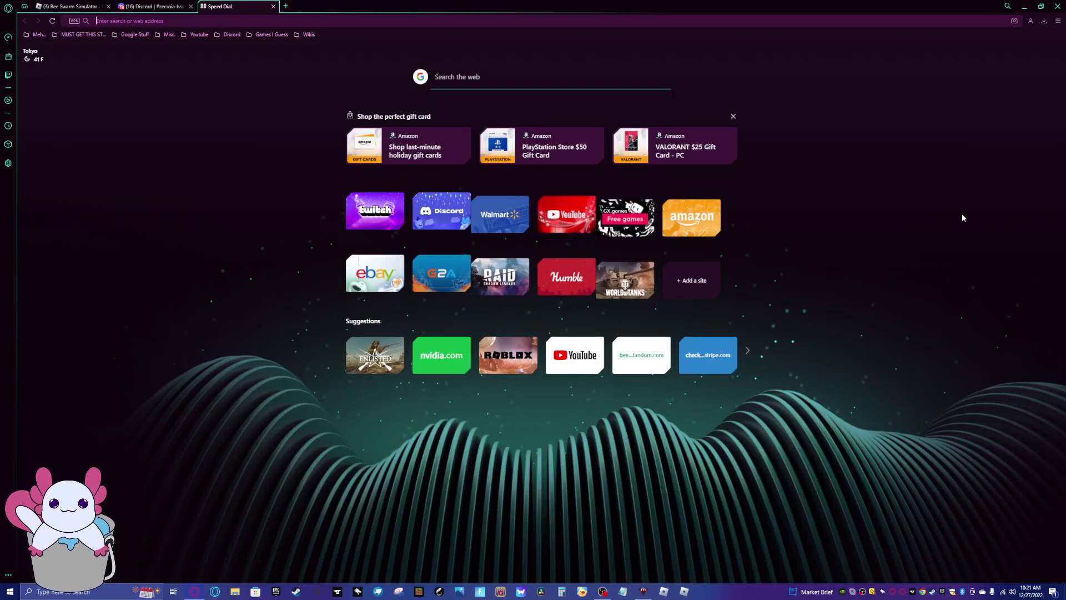
type("aut")
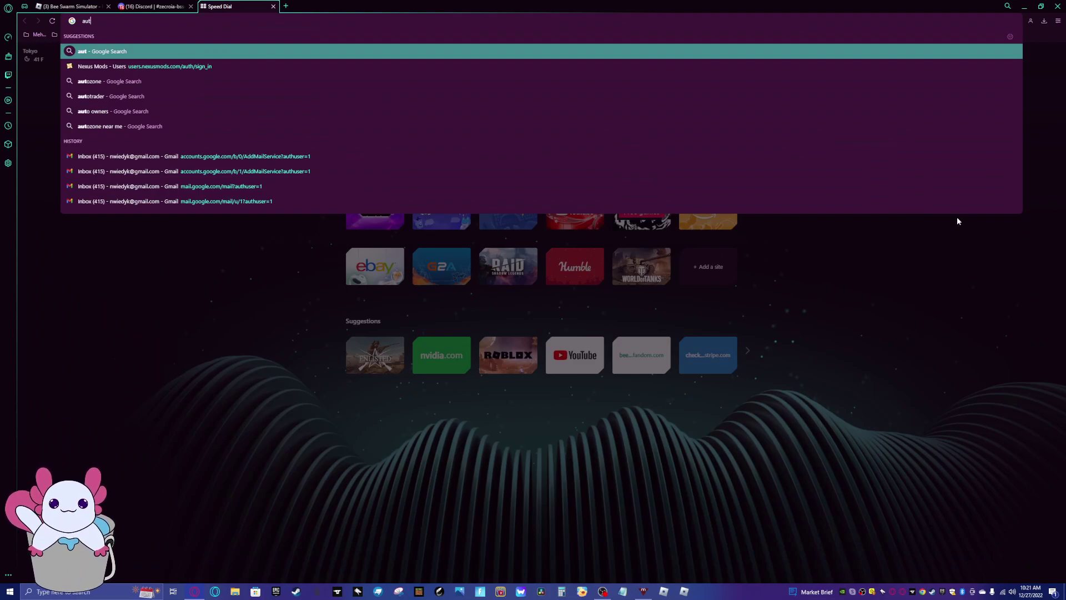
type("oclicker")
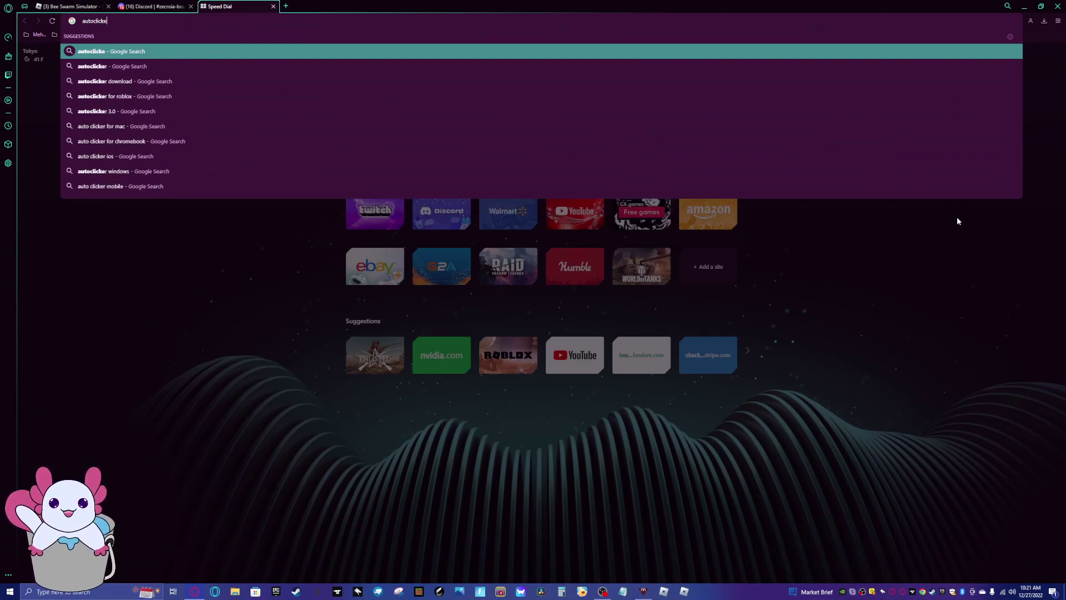
key("BackSpace")
key("BackSpace")
key("BackSpace")
key("BackSpace")
key("BackSpace")
key("BackSpace")
key("BackSpace")
key("BackSpace")
key("BackSpace")
key("BackSpace")
key("BackSpace")
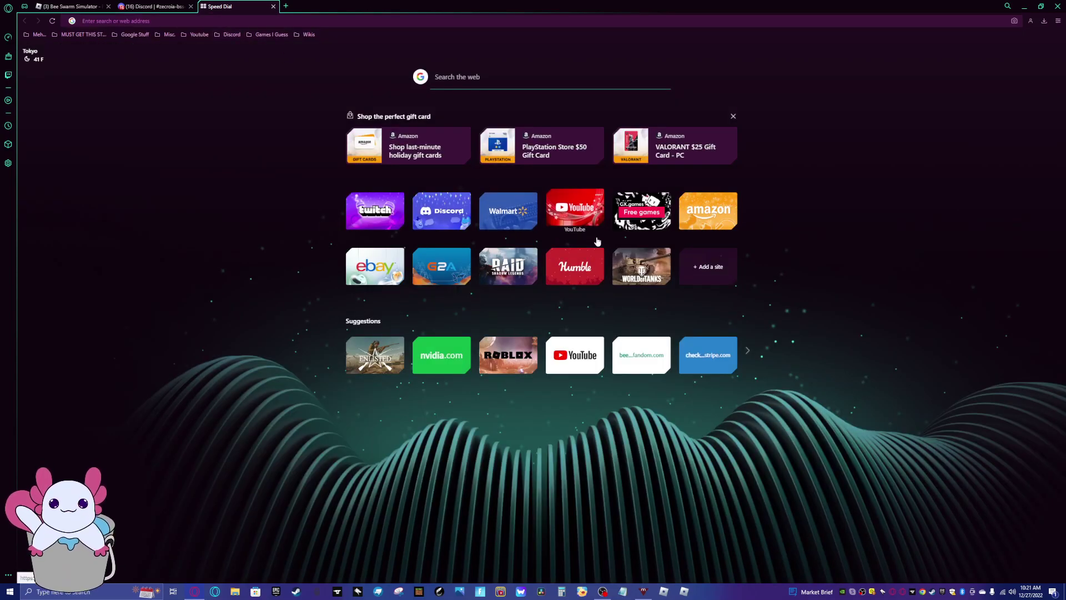
- Open YouTube and list your own channel's live streams in YouTube Studio
left_click(574, 210)
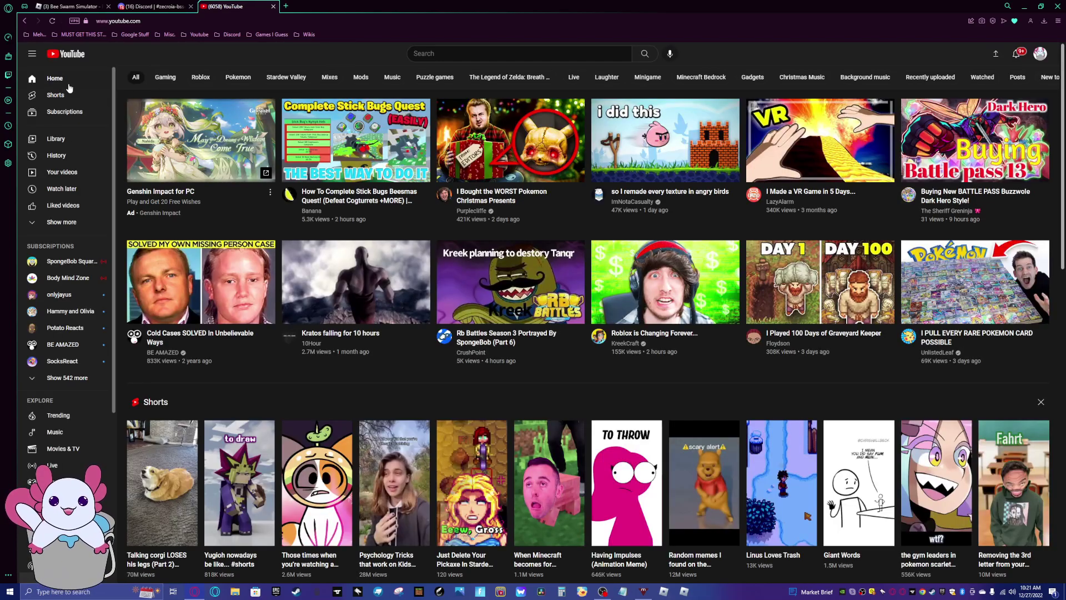
left_click(62, 156)
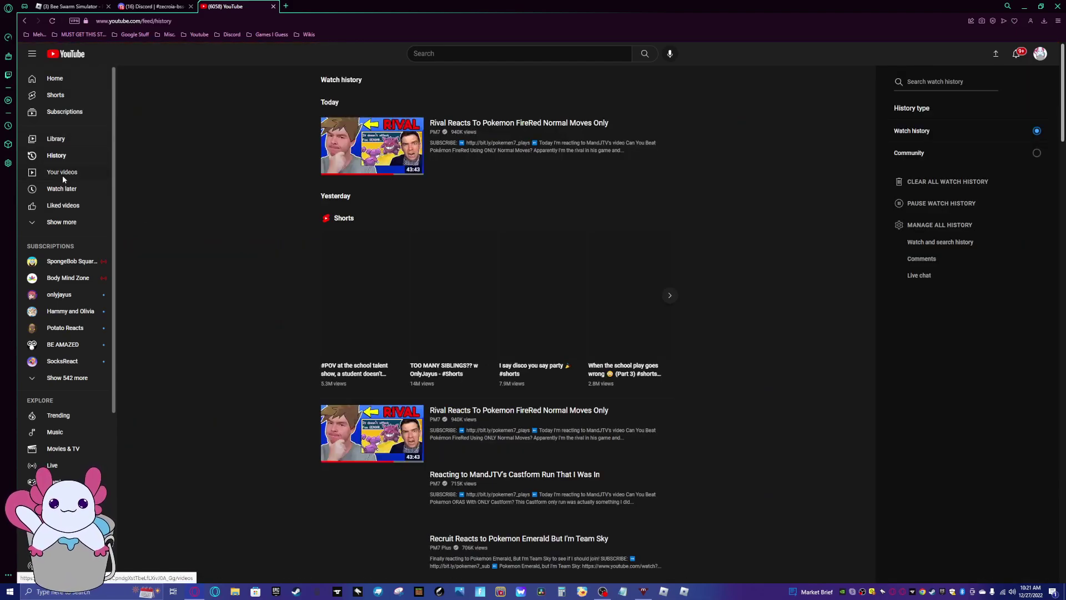
left_click(63, 173)
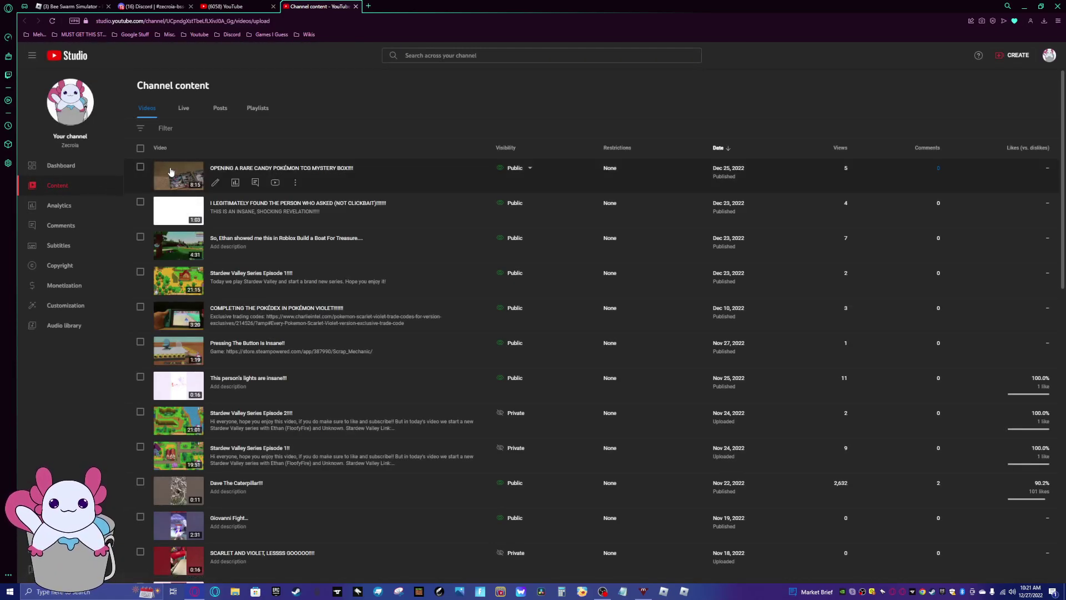
left_click(183, 109)
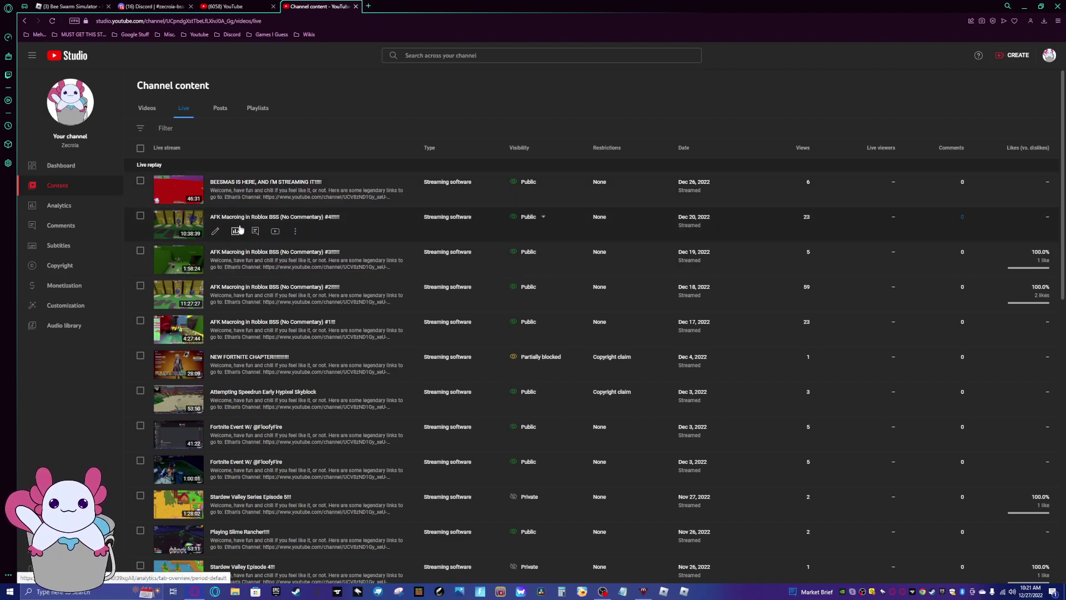
- Open the "AFK Macroing in Roblox BSS (No Commentary) #4" stream on YouTube and expand its full description
left_click(275, 231)
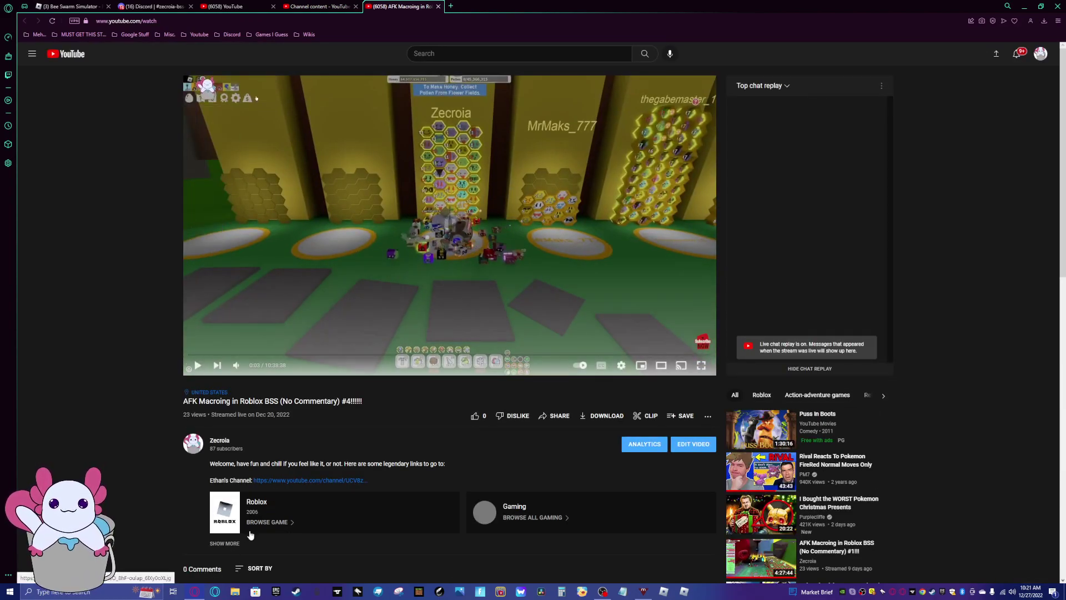
left_click(306, 322)
left_click(224, 543)
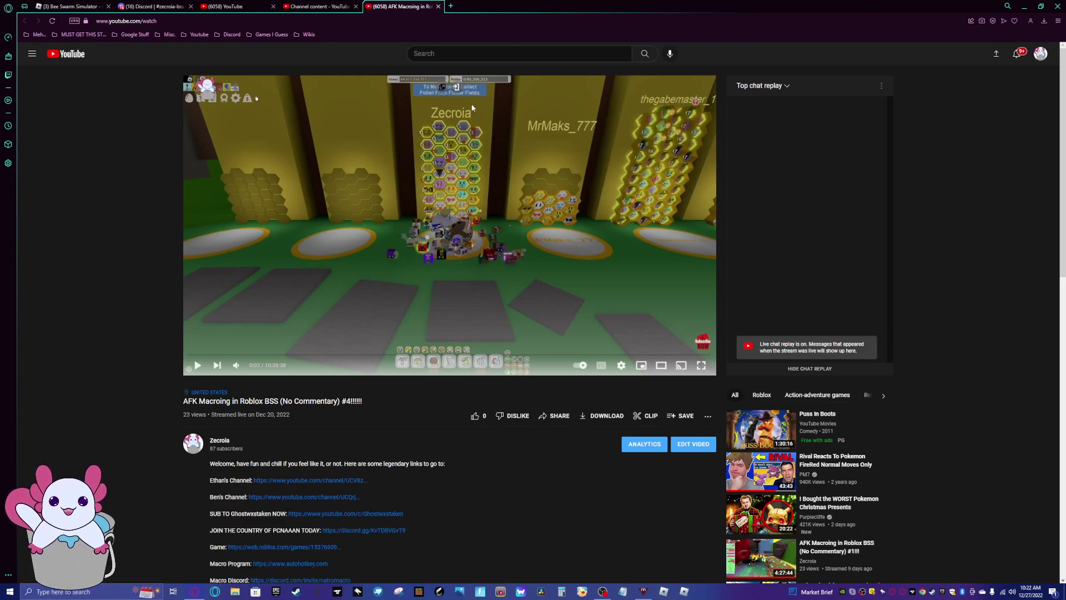
scroll(171, 477, "down", 2)
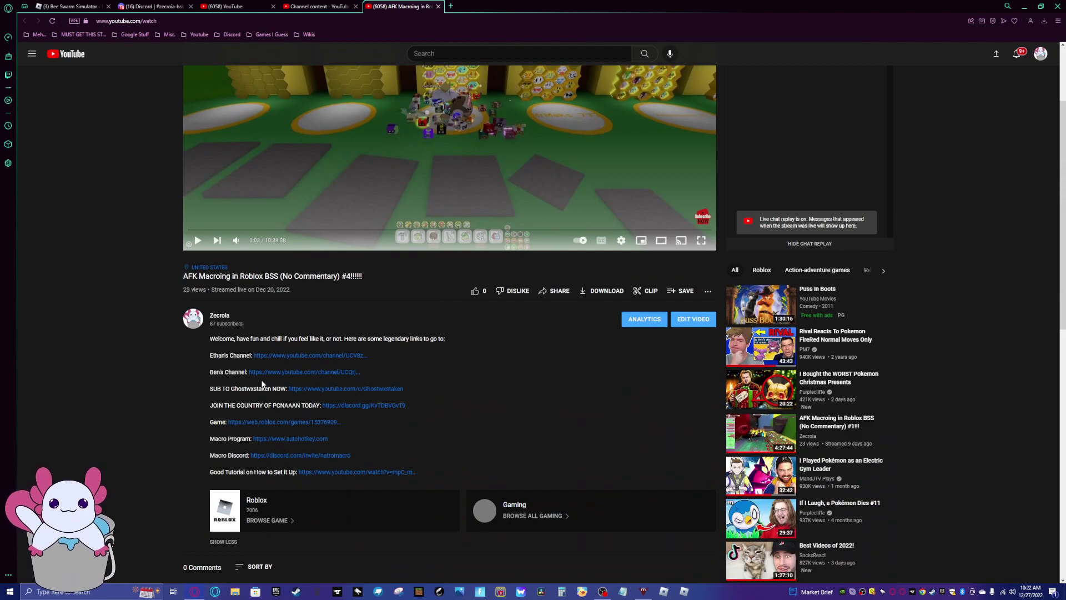
- Open the macro program link to the AutoHotkey site and save the v2.0 installer, AutoHotkey_2.0.0_setup, in Downloads
left_click(288, 440)
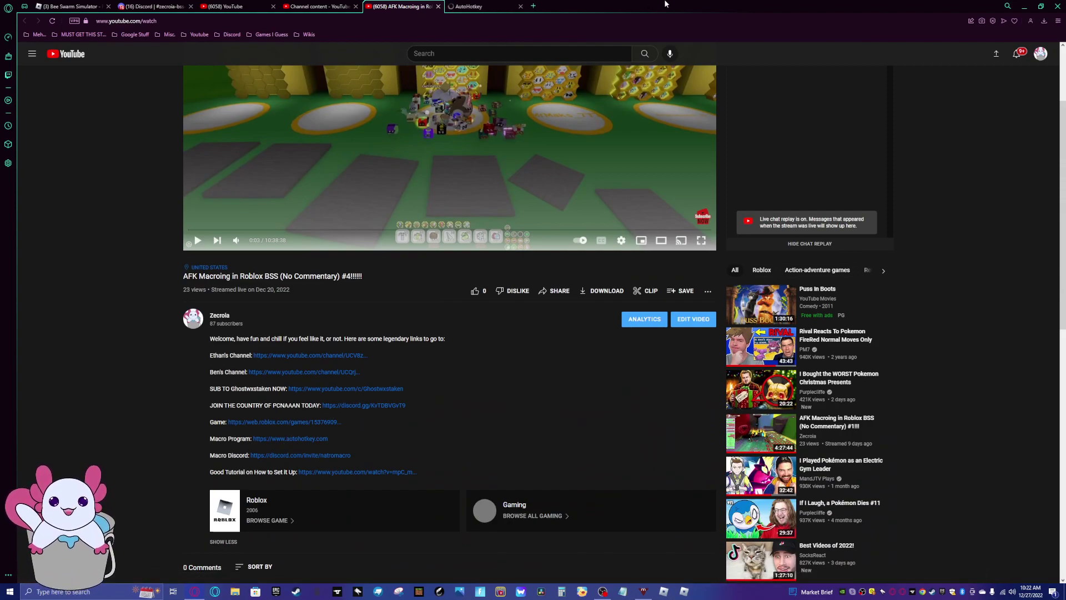
left_click(478, 6)
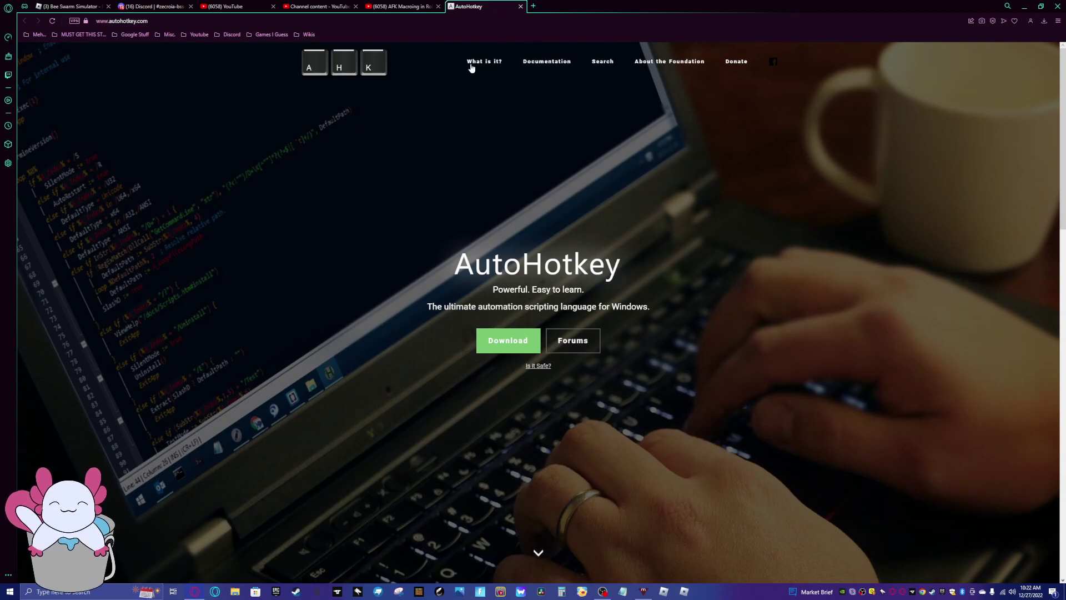
left_click(506, 345)
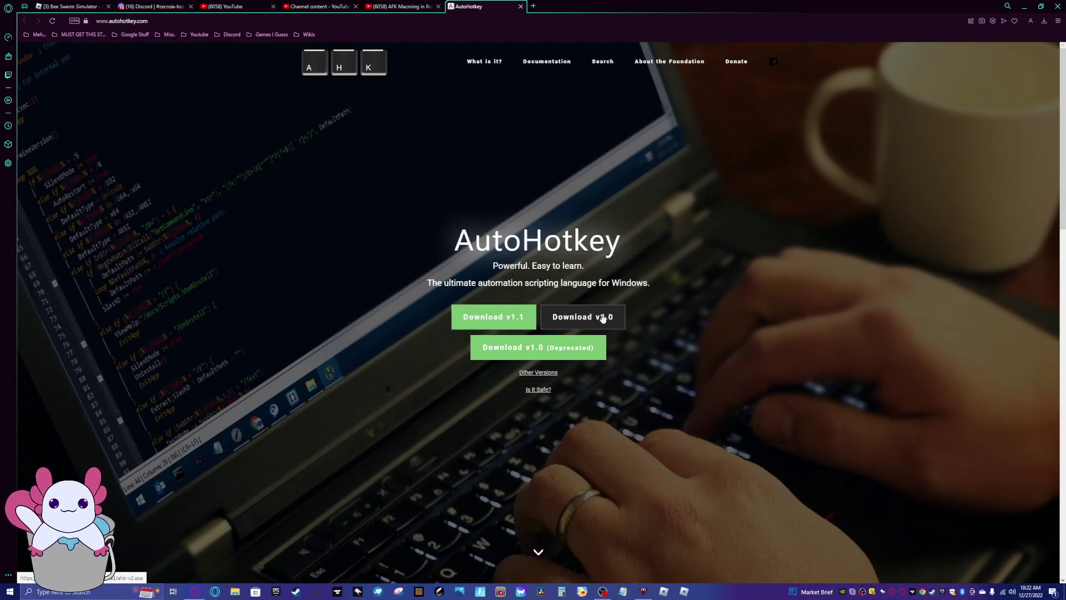
left_click(621, 316)
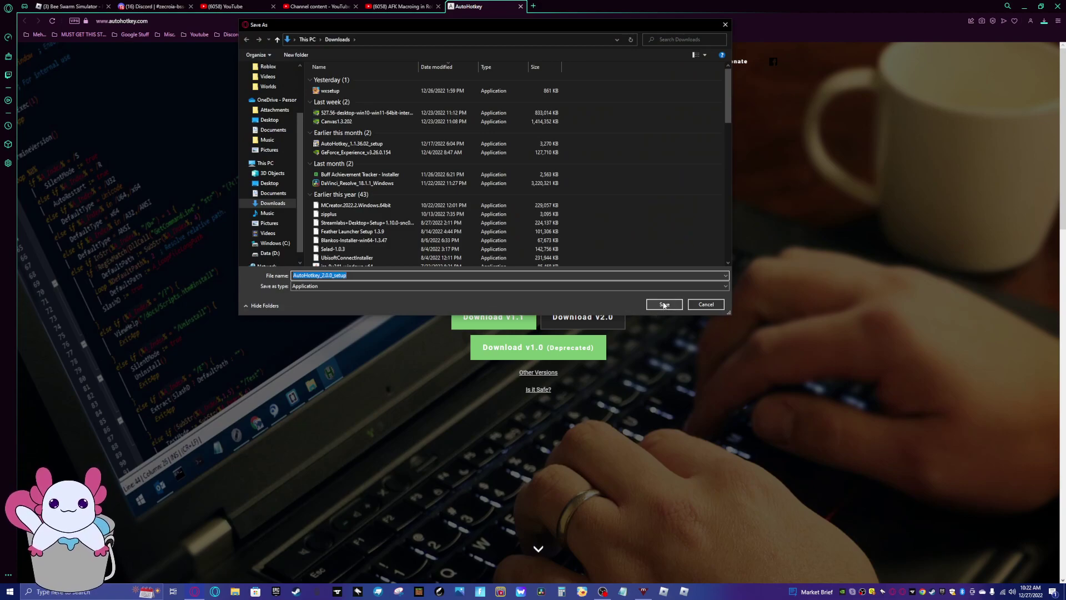
left_click(664, 305)
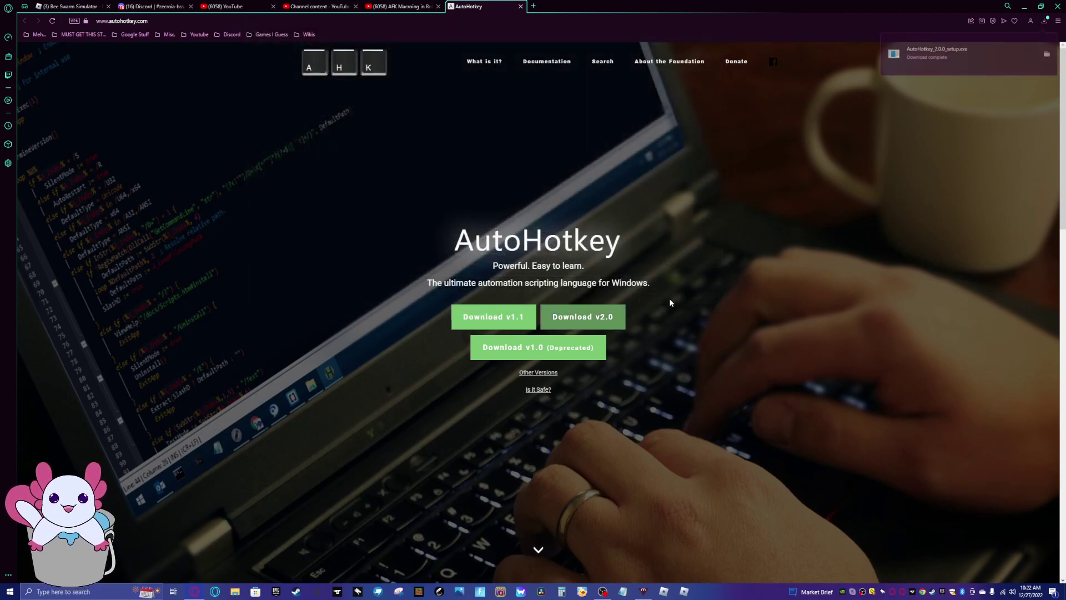
- Close the AutoHotkey site, run AutoHotkey_2.0.0_setup from the Downloads folder, and close the AutoHotkey Dash and the folder window
left_click(519, 7)
left_click(235, 592)
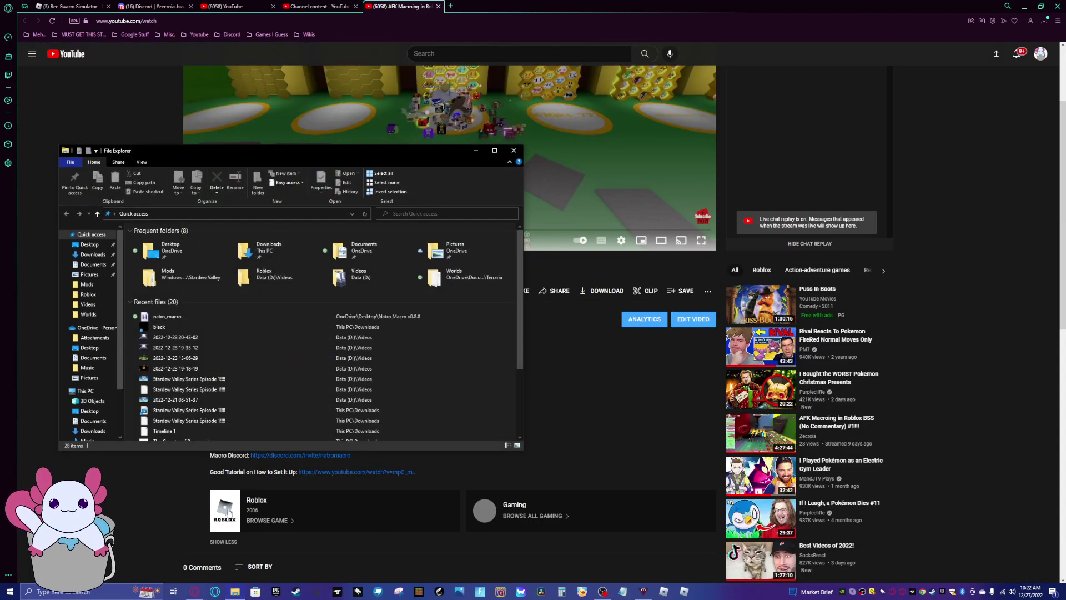
left_click(93, 254)
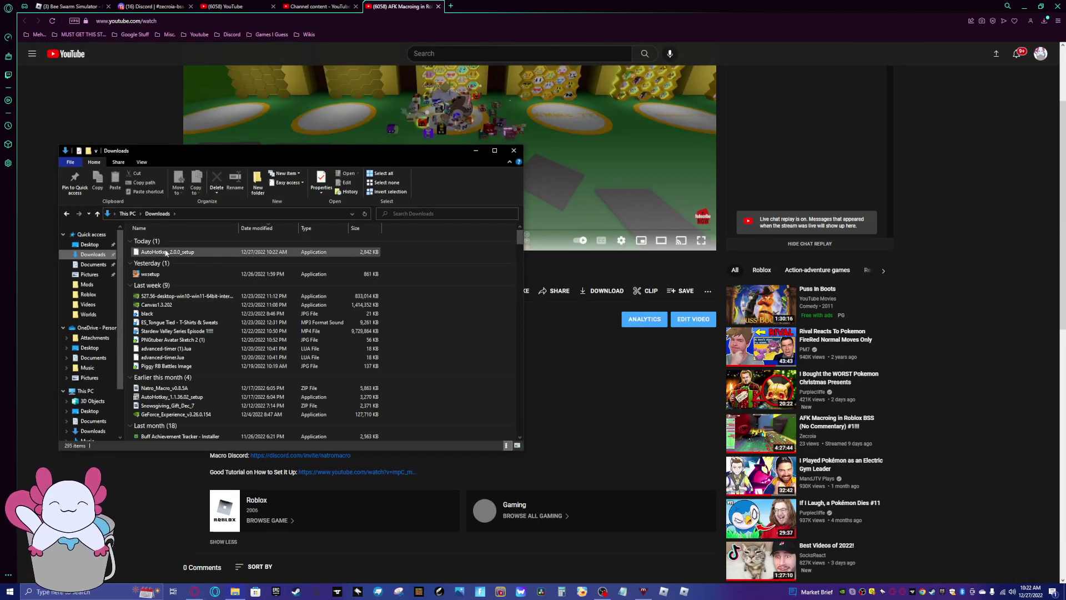
double_click(165, 252)
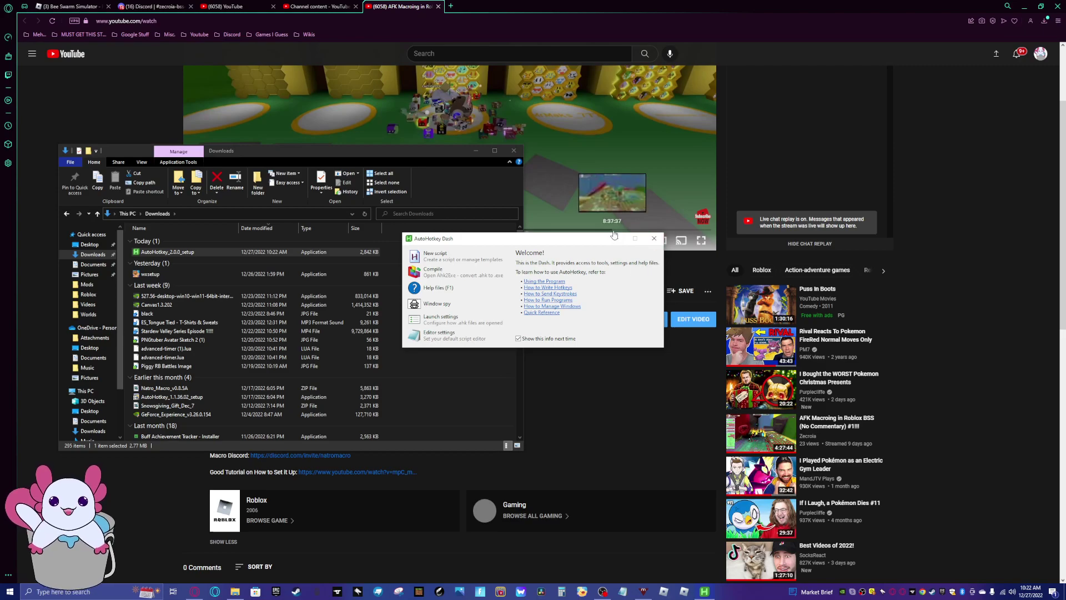
left_click(654, 238)
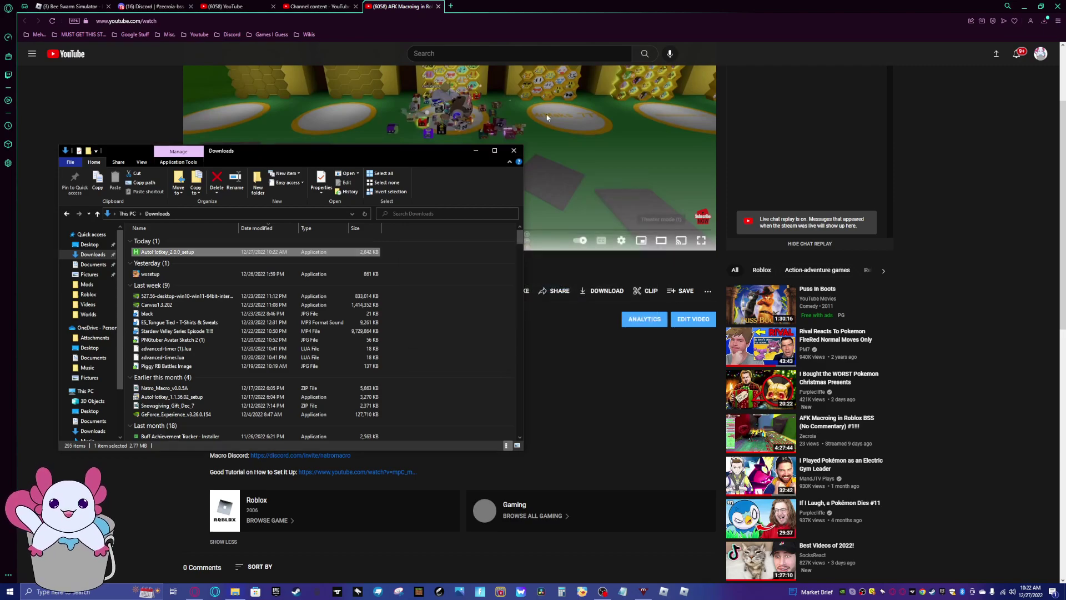
left_click(514, 150)
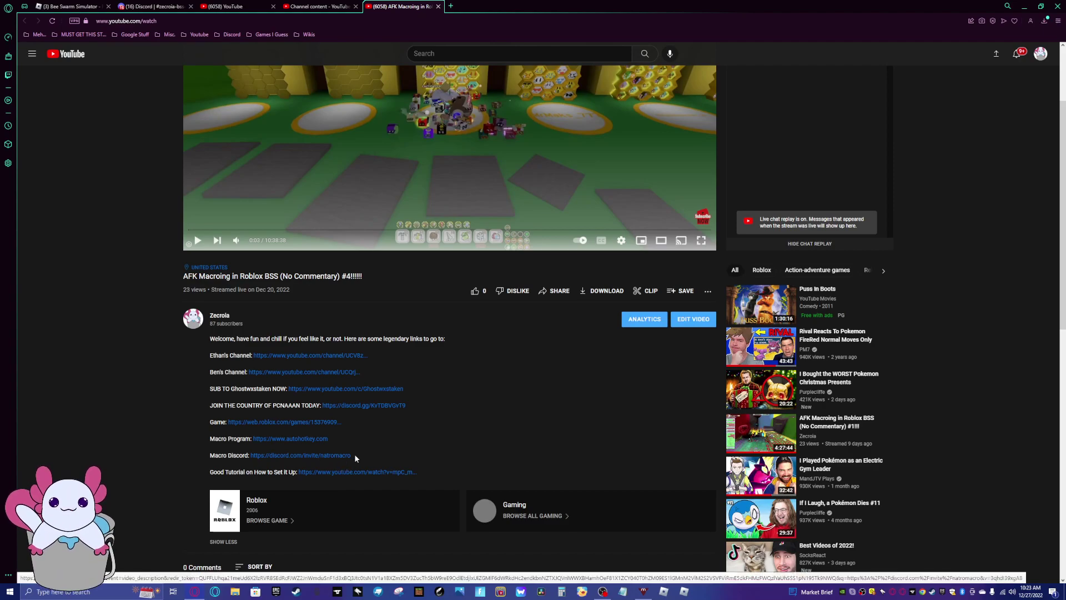
- View the Natro Macro Discord invite from the description and close the invite, stream and YouTube Studio tabs
left_click(336, 454)
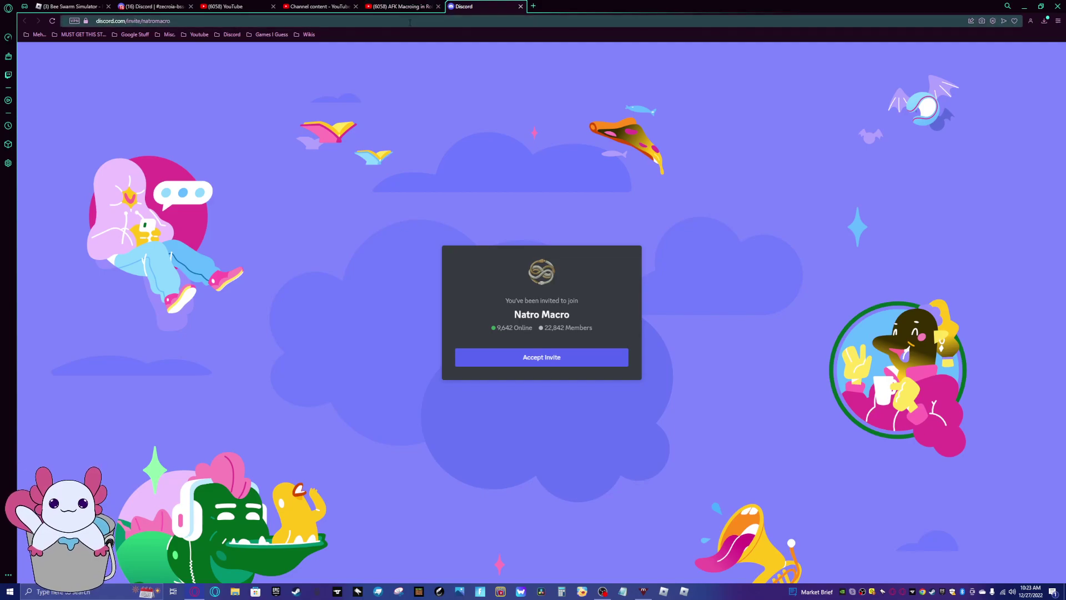
left_click(439, 7)
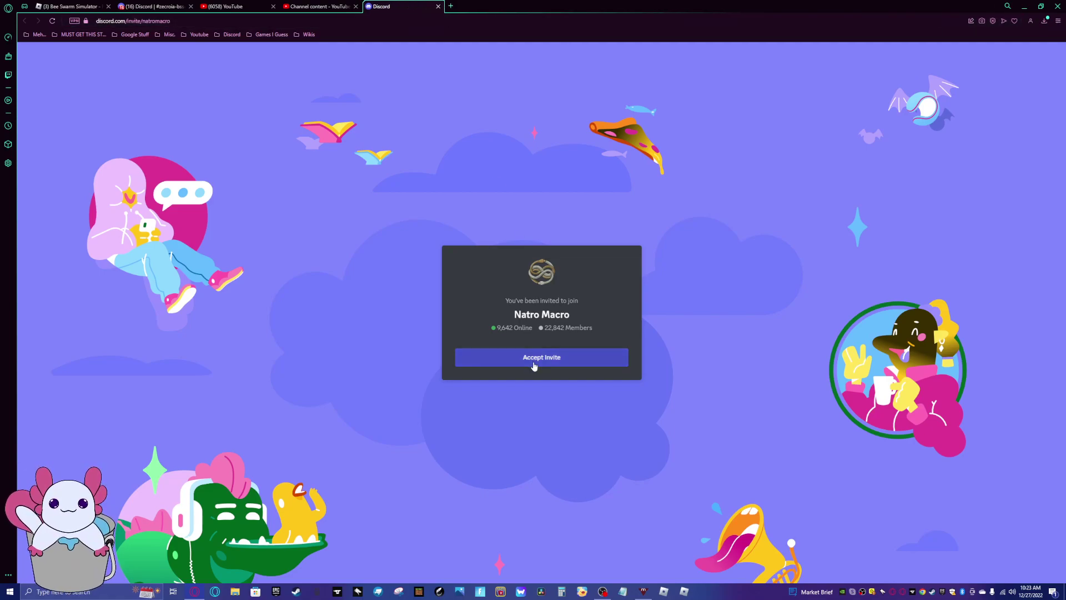
left_click(439, 7)
left_click(356, 7)
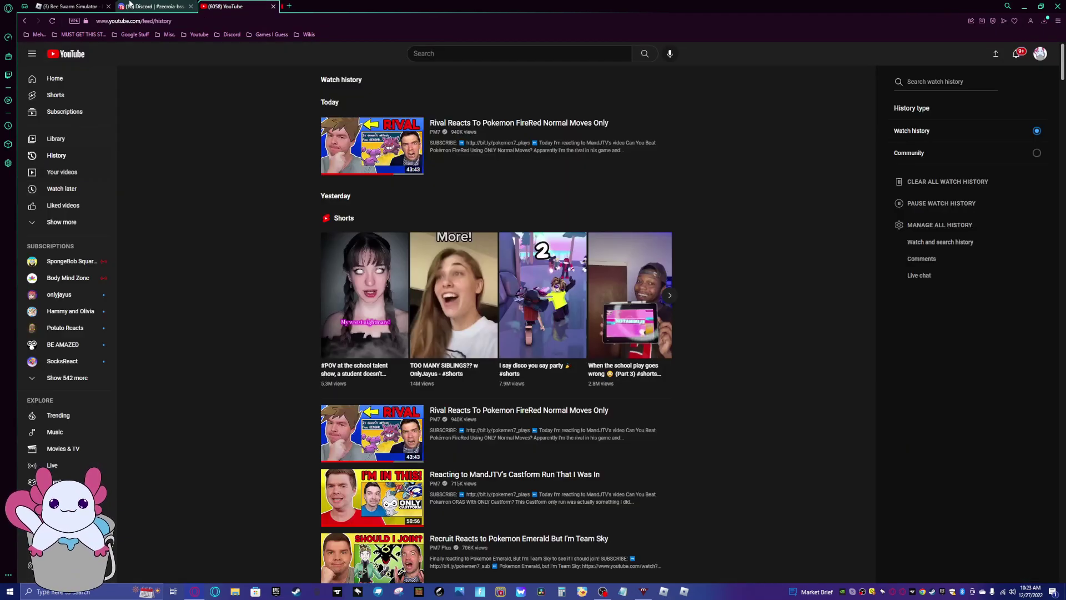
- Download Natro_Macro_v0.8.8.zip from the natro-macro channel of the Natro Macro Discord server, continuing past the dangerous-download warning
left_click(136, 6)
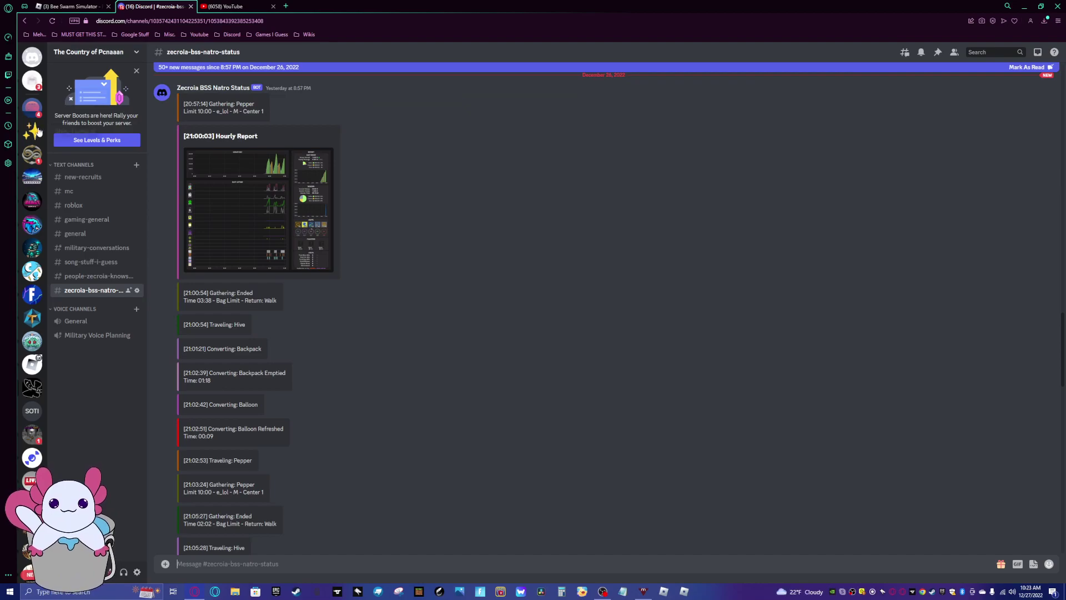
left_click(32, 154)
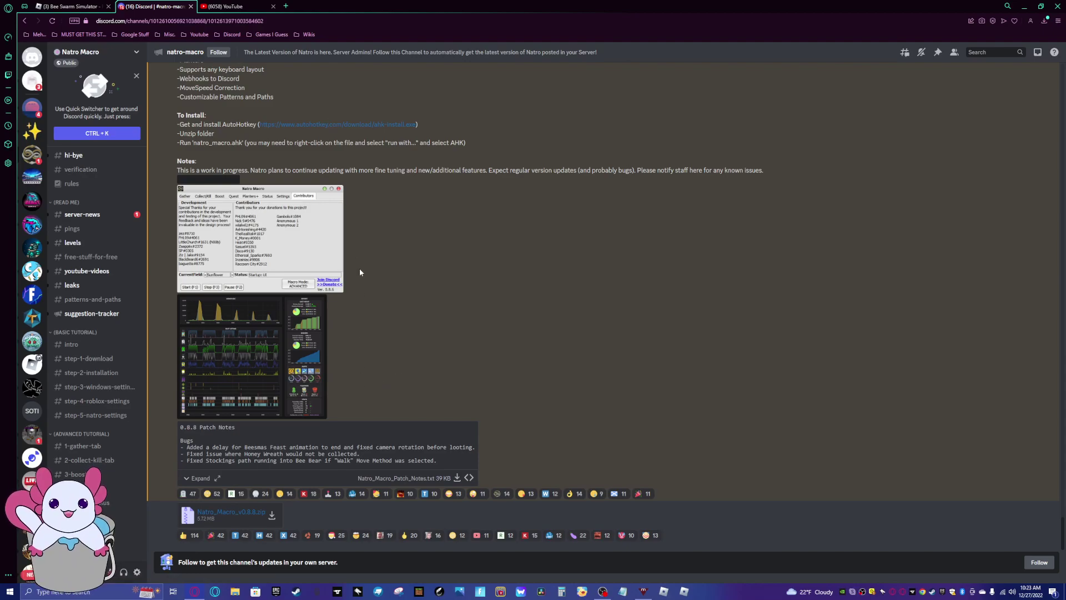
left_click(248, 513)
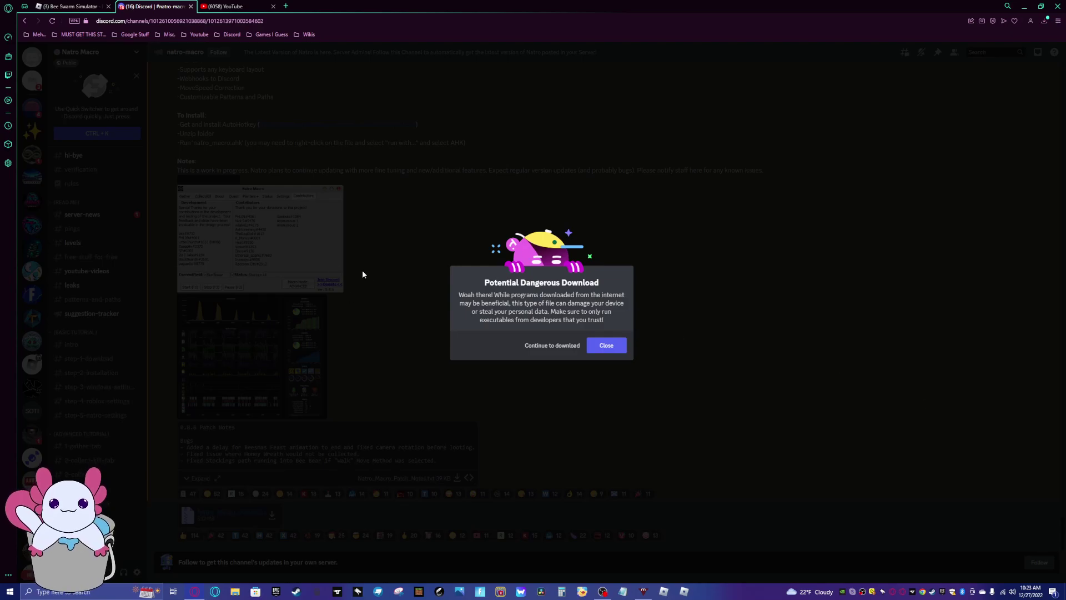
left_click(537, 345)
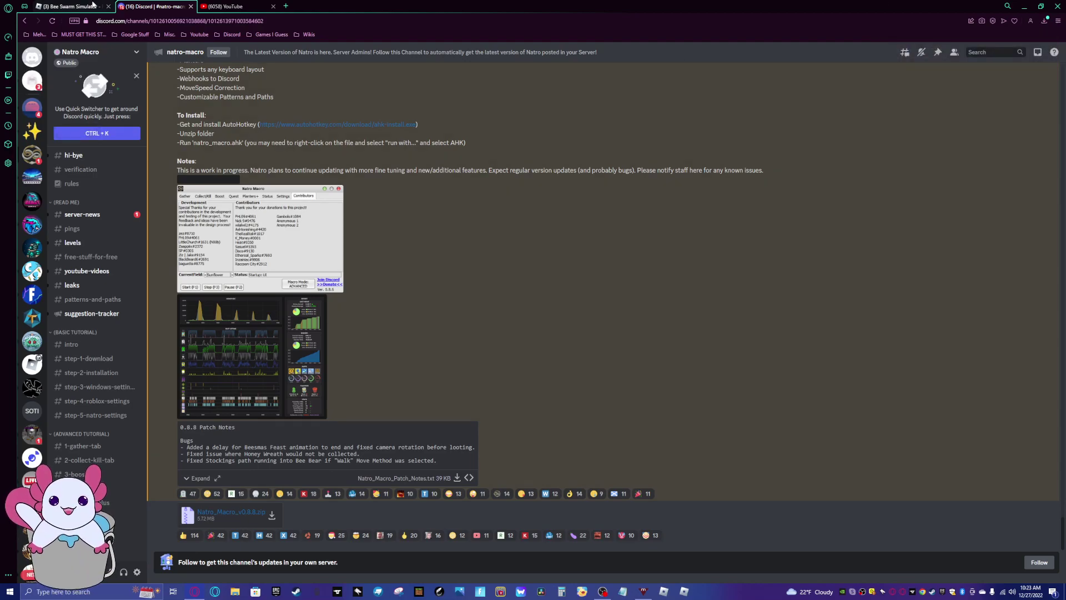
- Move the Natro_Macro_v0.8.8 ZIP file from Downloads to the desktop and place it near the middle of the desktop
left_click(1029, 6)
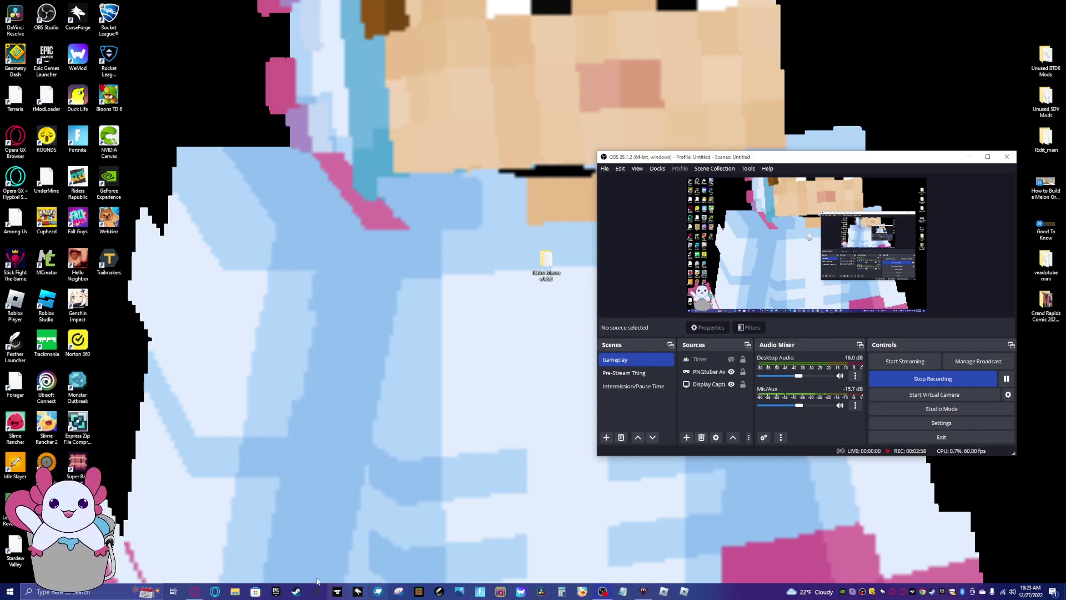
left_click(235, 591)
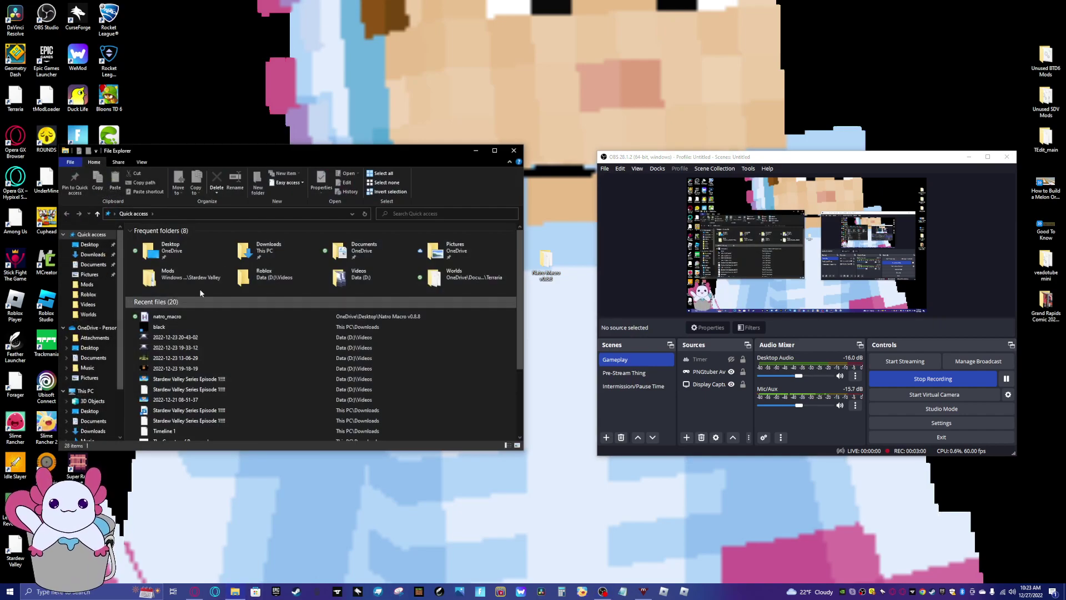
left_click(92, 254)
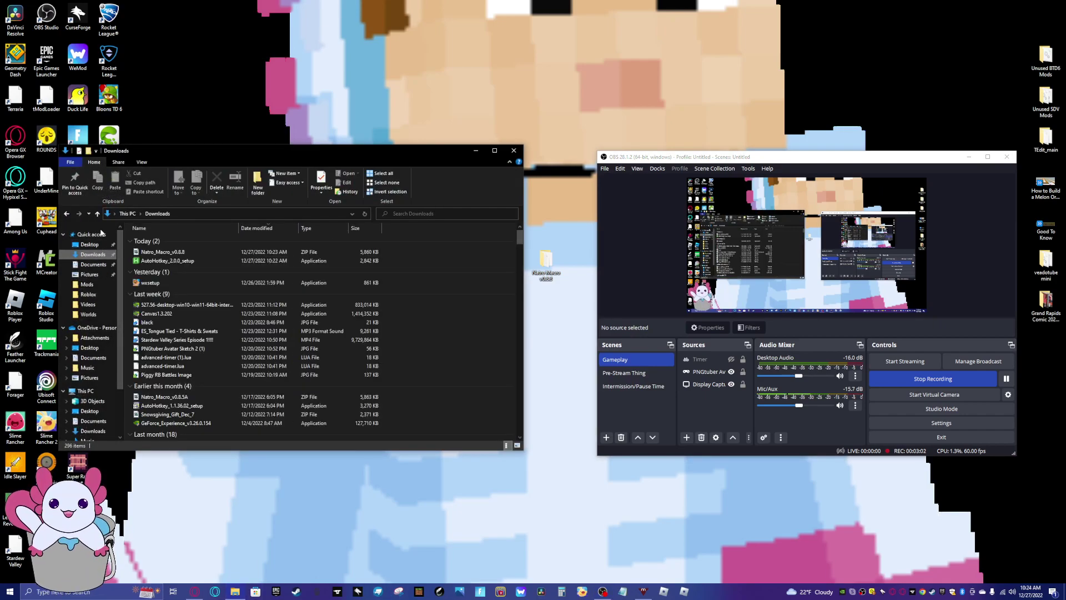
left_click_drag(164, 251, 203, 114)
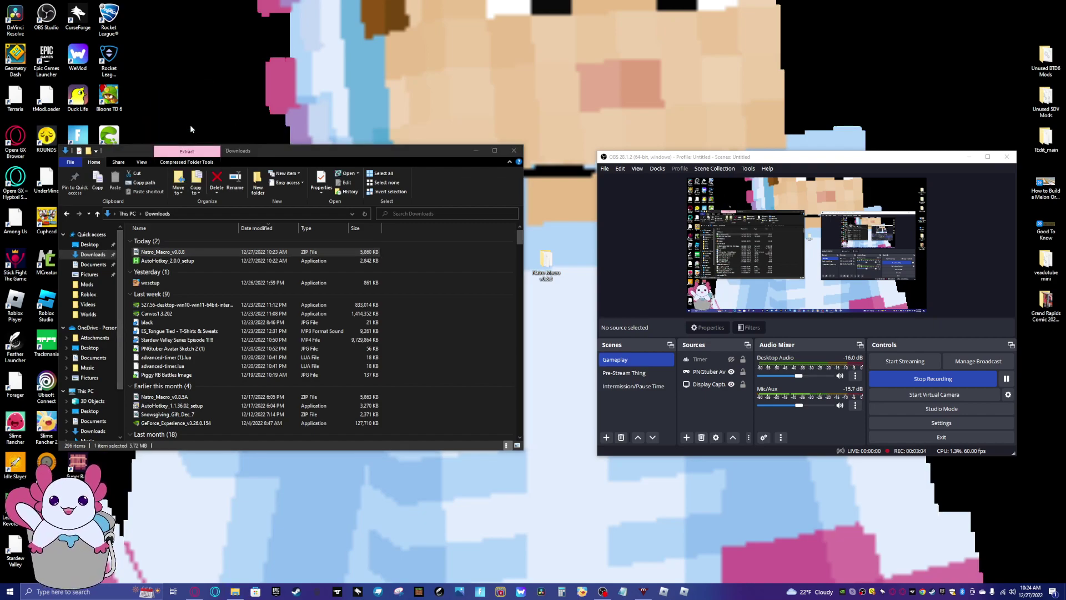
left_click(514, 150)
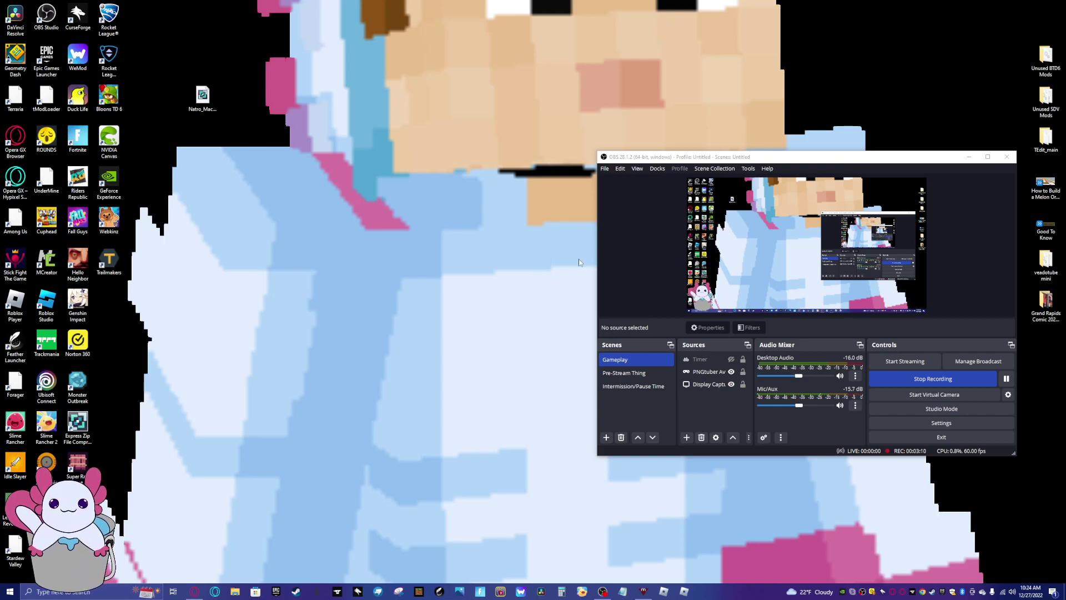
left_click_drag(203, 99, 577, 265)
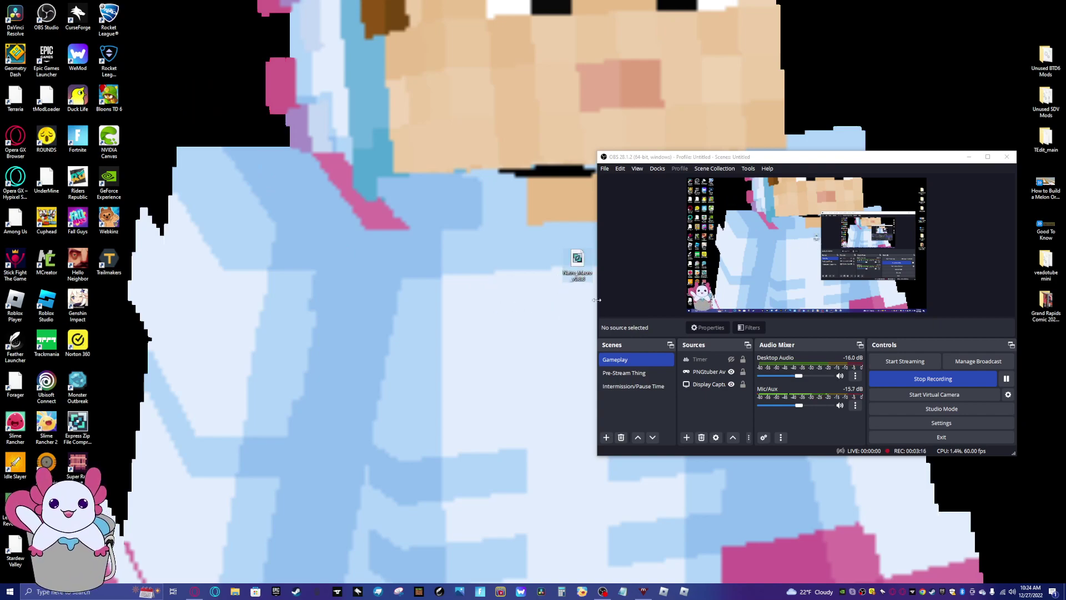
- Extract the Natro_Macro_v0.8.8 ZIP directly onto the desktop with Express Zip's free version and dismiss the OneDrive notification
right_click(583, 262)
mouse_move(559, 328)
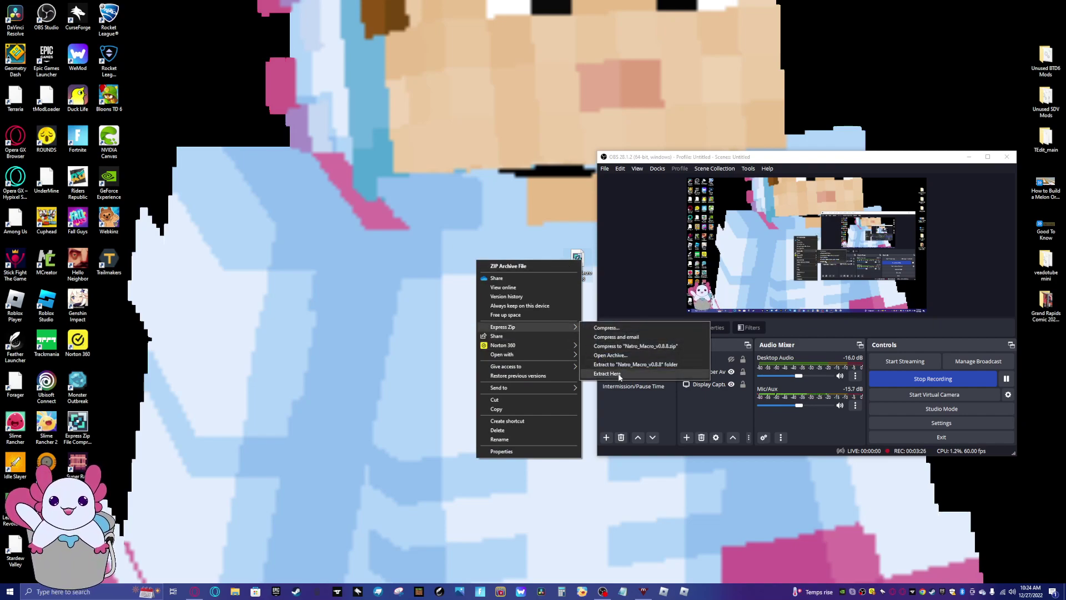
left_click(624, 373)
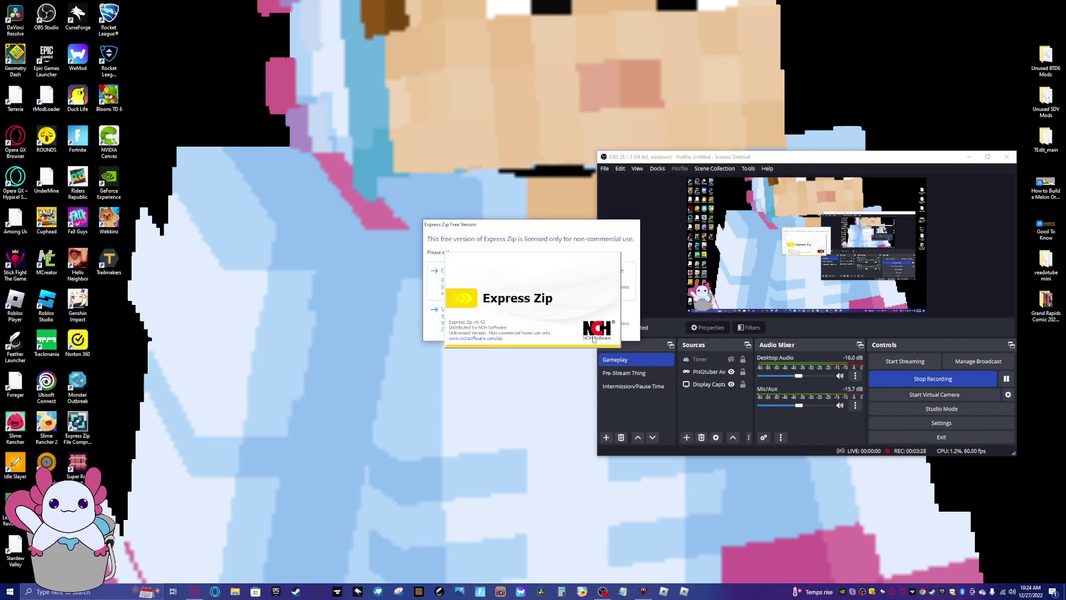
left_click(431, 307)
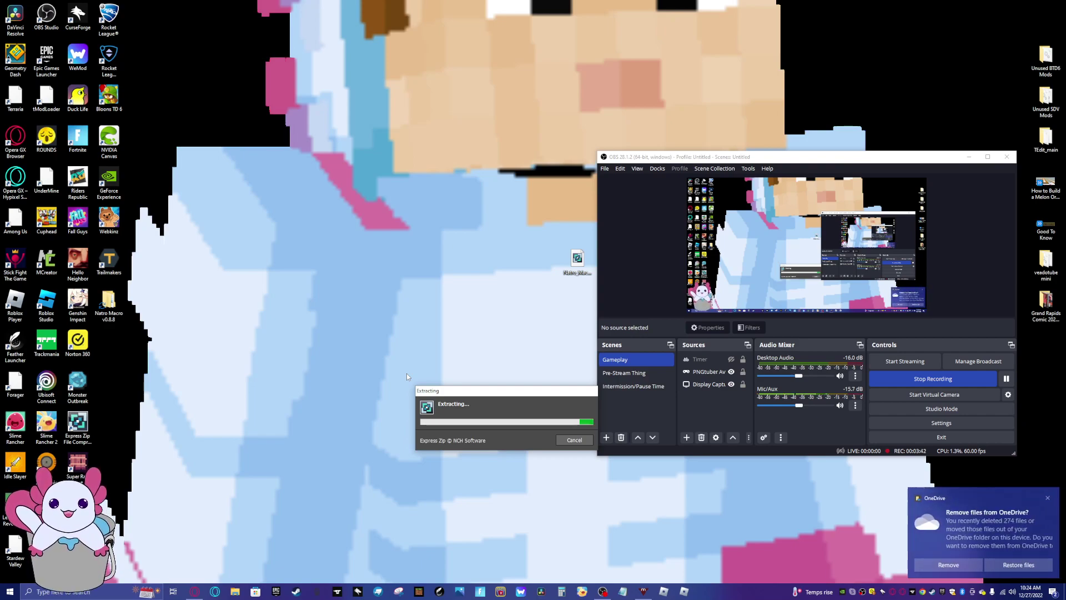
left_click(1048, 498)
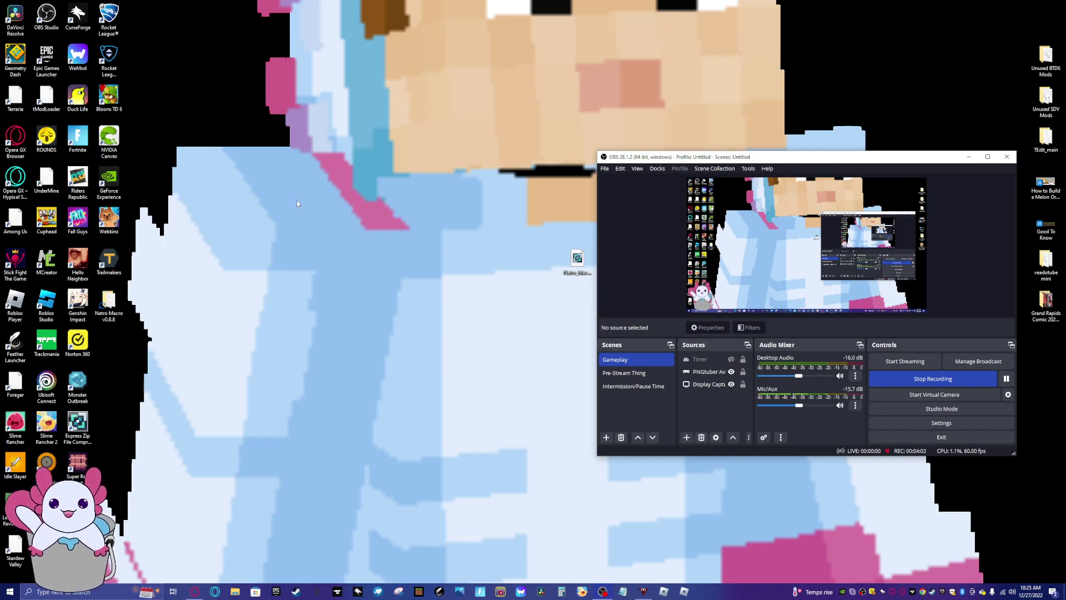
- Delete the Natro_Macro_v0.8.8 ZIP from the desktop and move the extracted Natro Macro v0.8.8 folder into its place
left_click(566, 266)
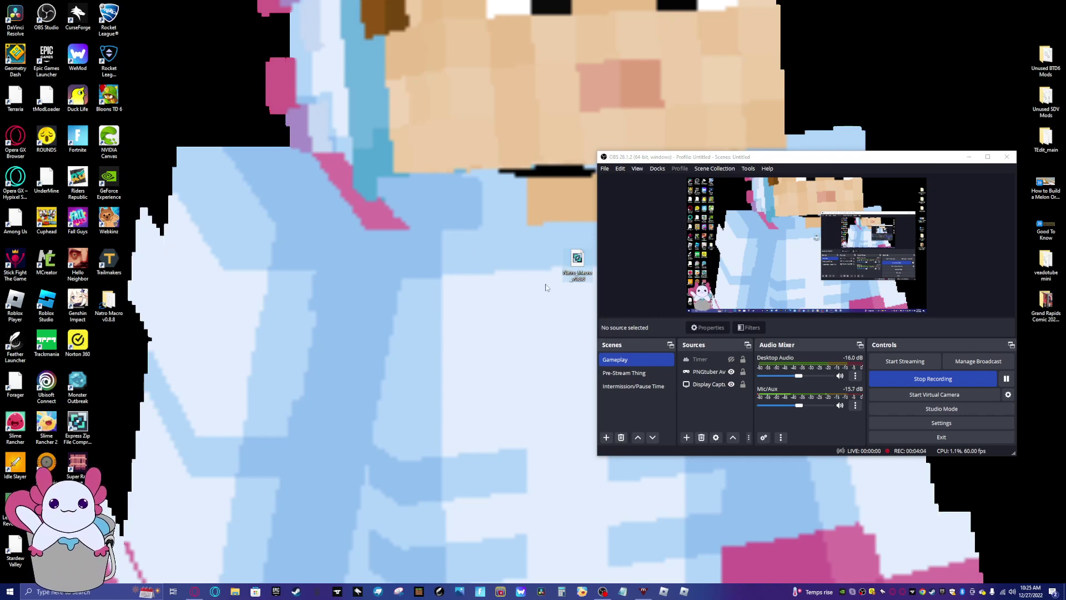
key("Delete")
left_click_drag(108, 301, 564, 273)
- Run the natro_macro script from the Natro Macro v0.8.8 folder, close the folder and move the macro window near the desktop's middle
double_click(547, 276)
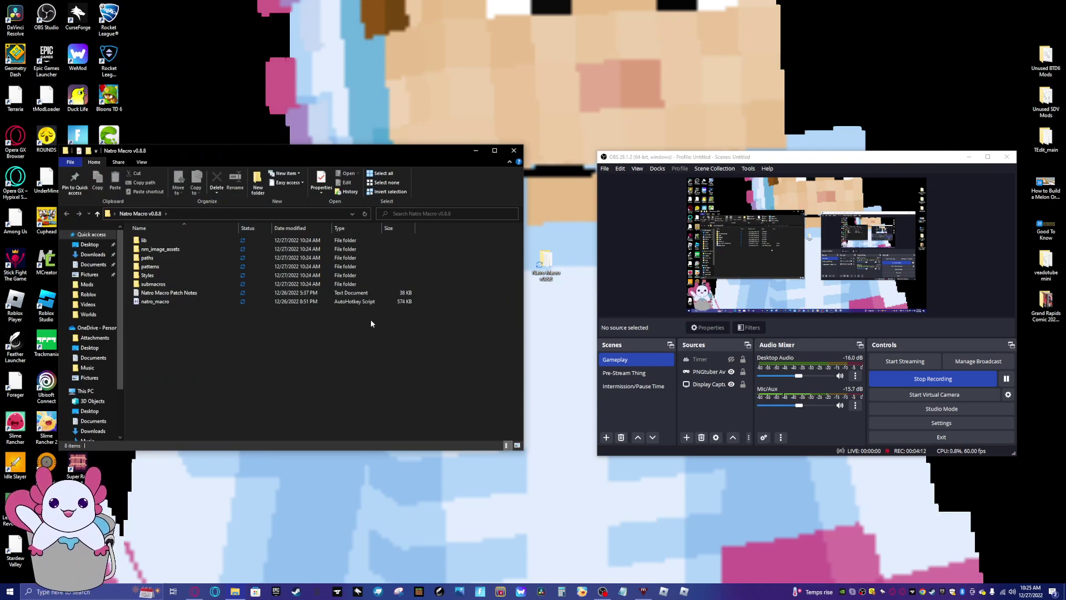
left_click(179, 305)
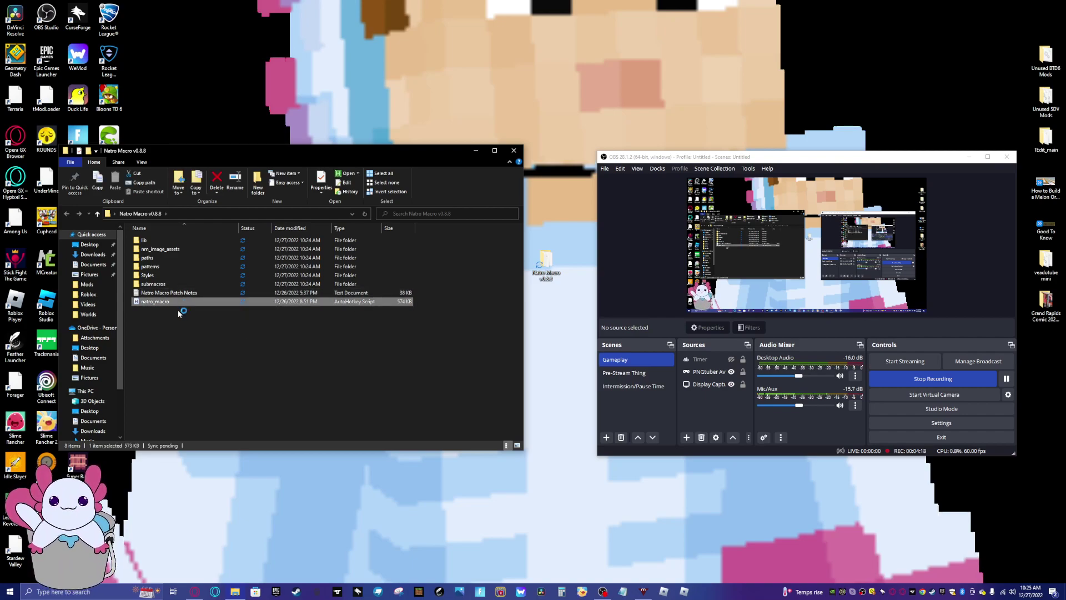
double_click(181, 302)
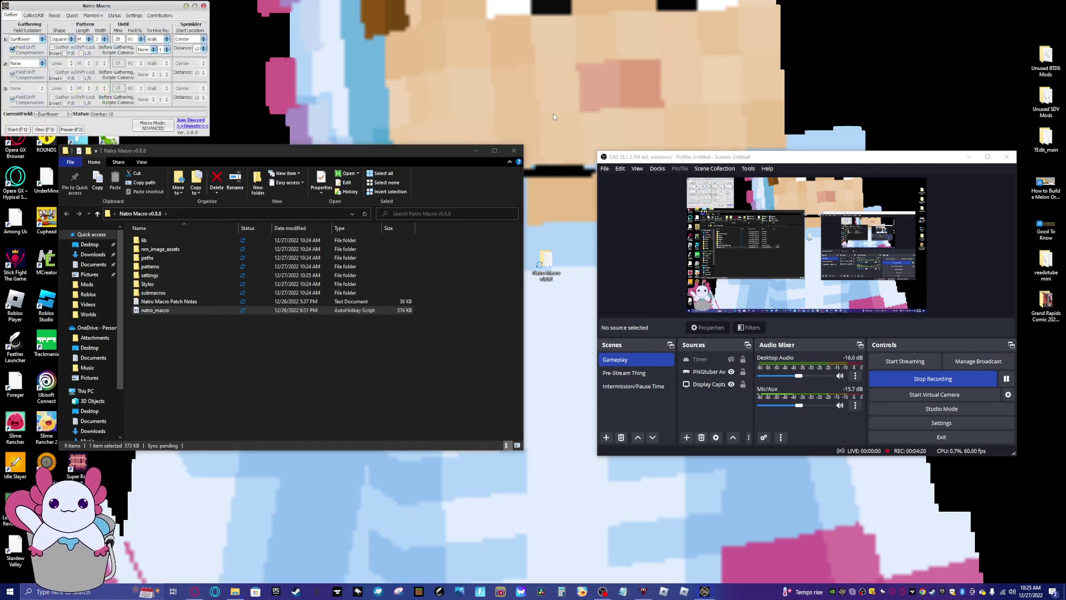
left_click(513, 150)
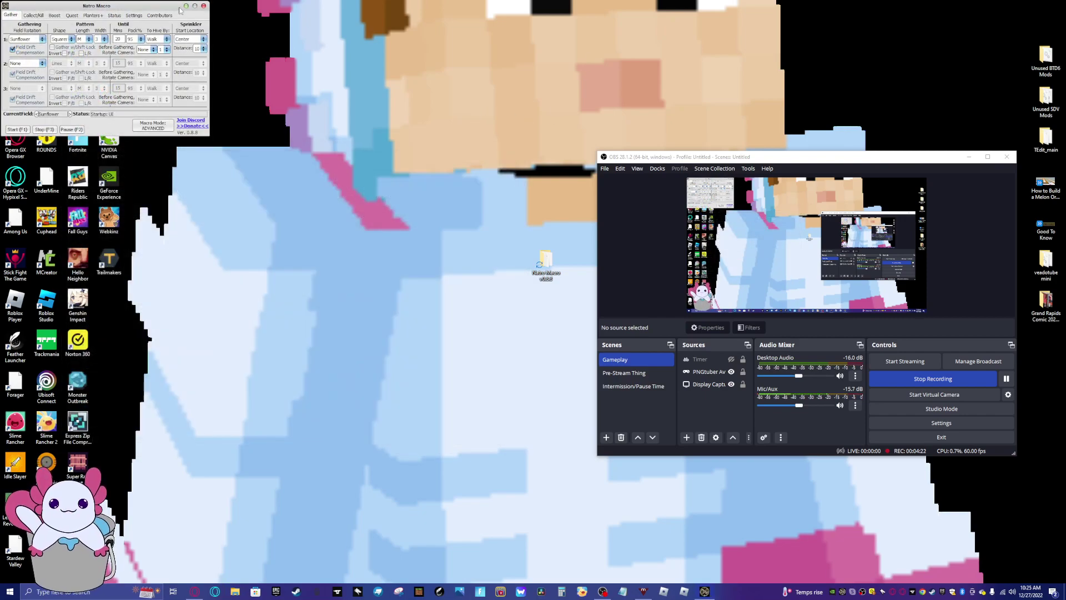
left_click_drag(172, 6, 518, 319)
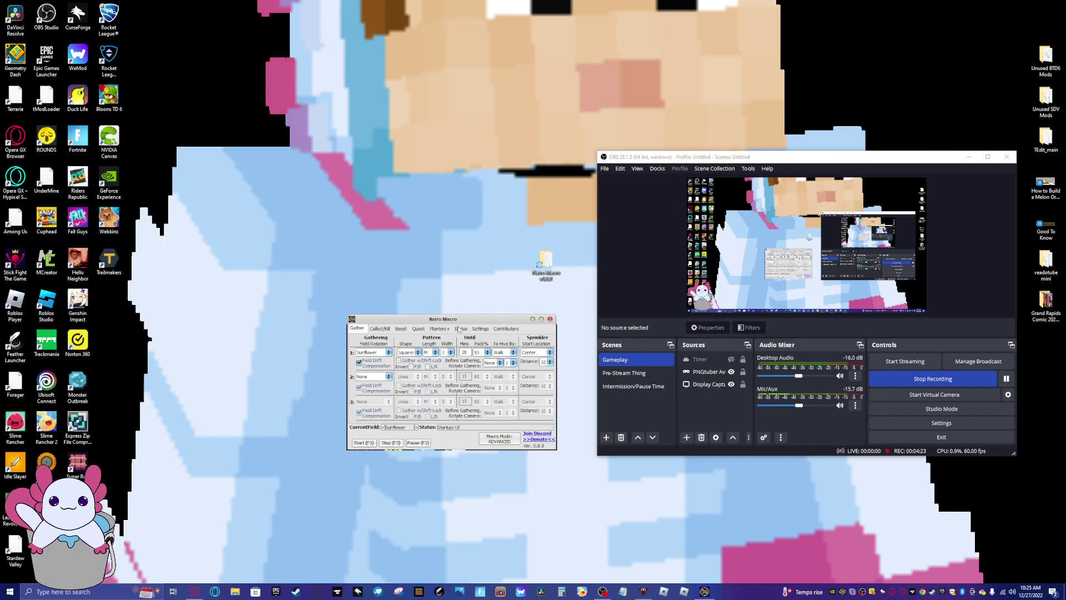
- Set the first gathering field to Pepper with the e_lol pattern shape
left_click(371, 352)
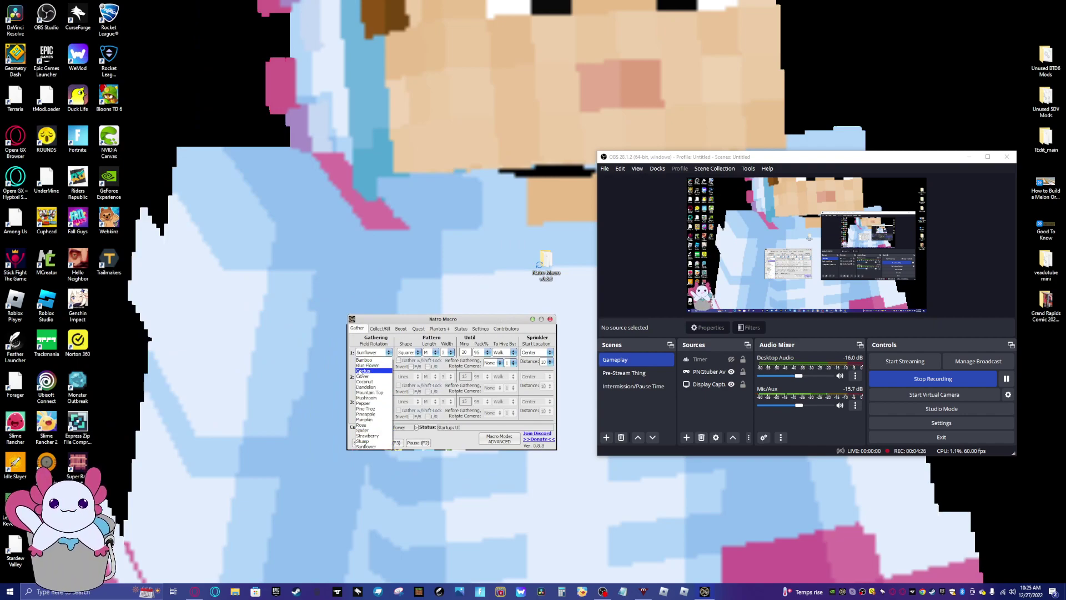
left_click(368, 403)
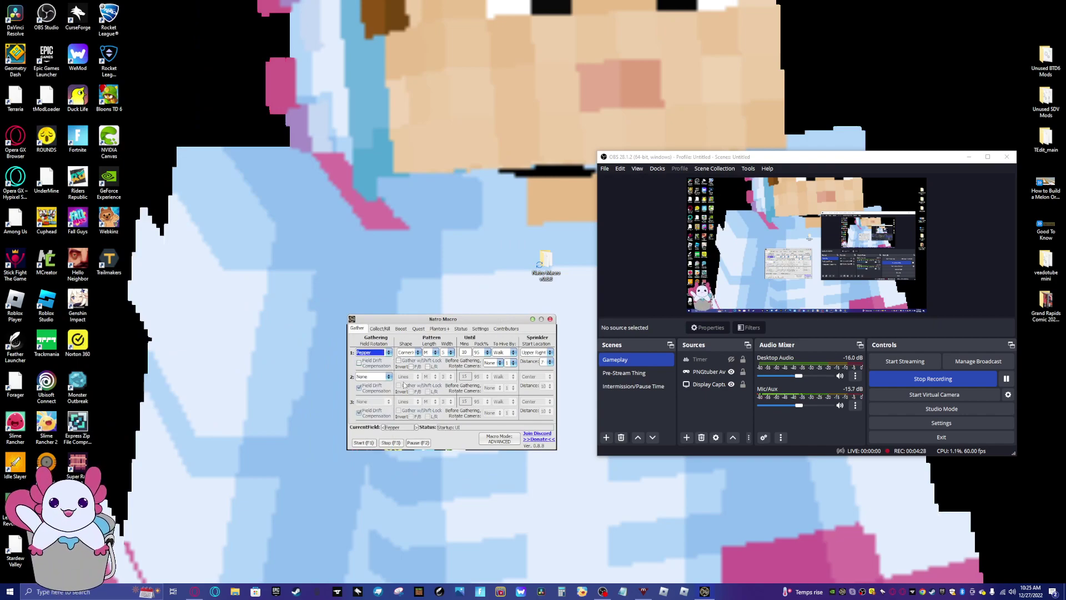
left_click(409, 352)
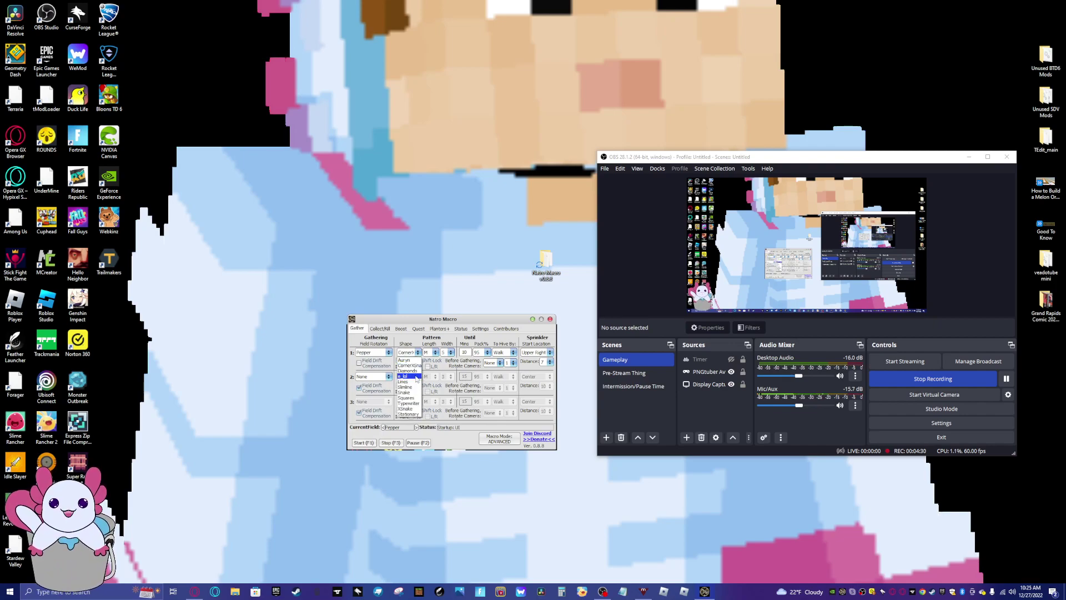
left_click(415, 377)
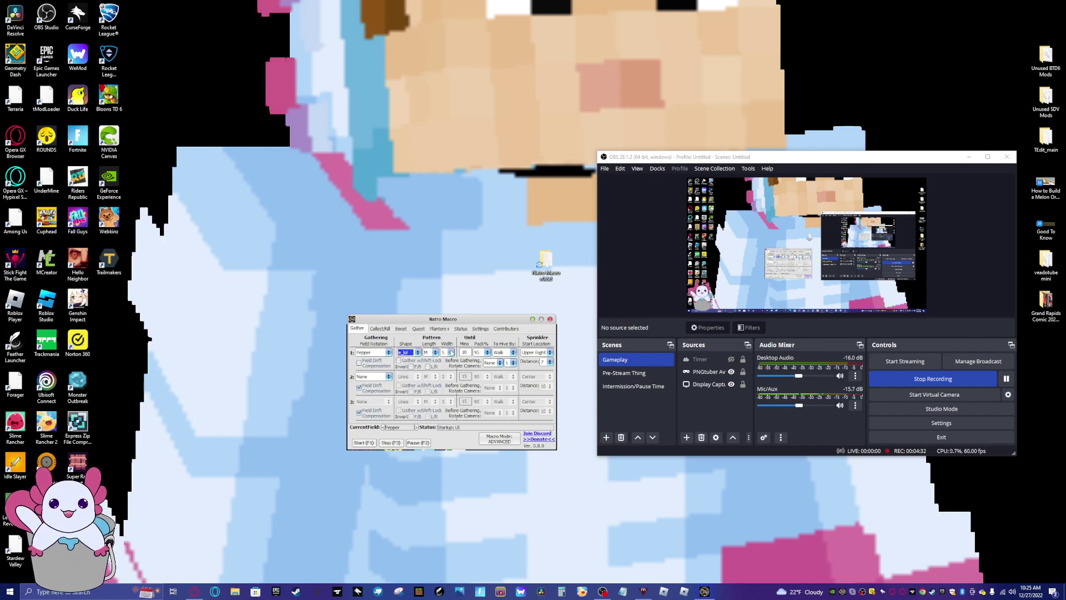
- Choose the Pepper field's pattern width, set its pack limit to 100%, and check the shape choices, selecting e_lol again
left_click(446, 352)
left_click(444, 362)
left_click(477, 355)
left_click(481, 361)
left_click(408, 353)
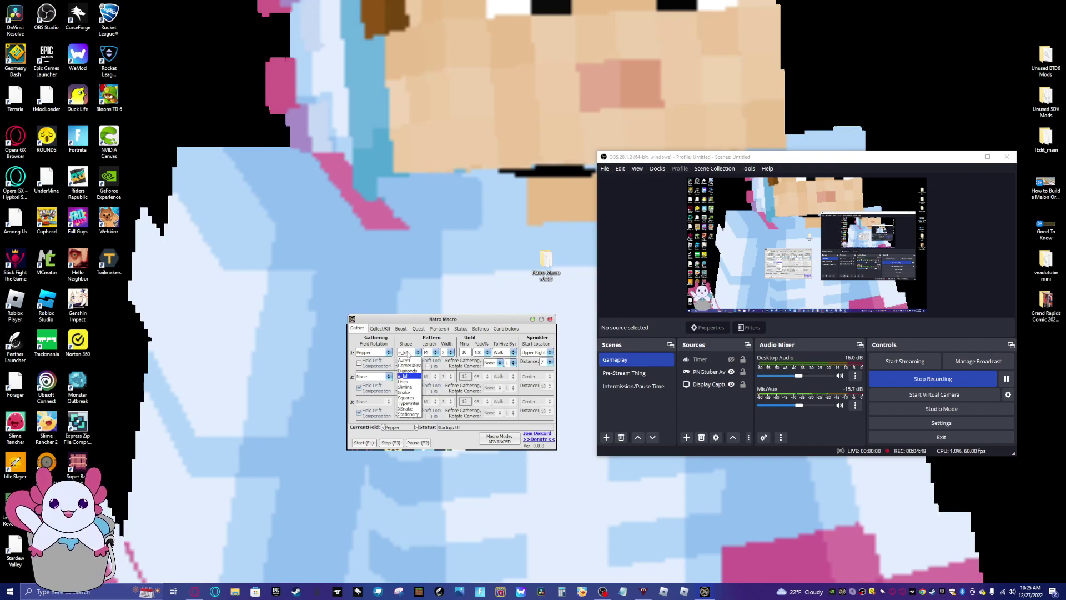
left_click(404, 376)
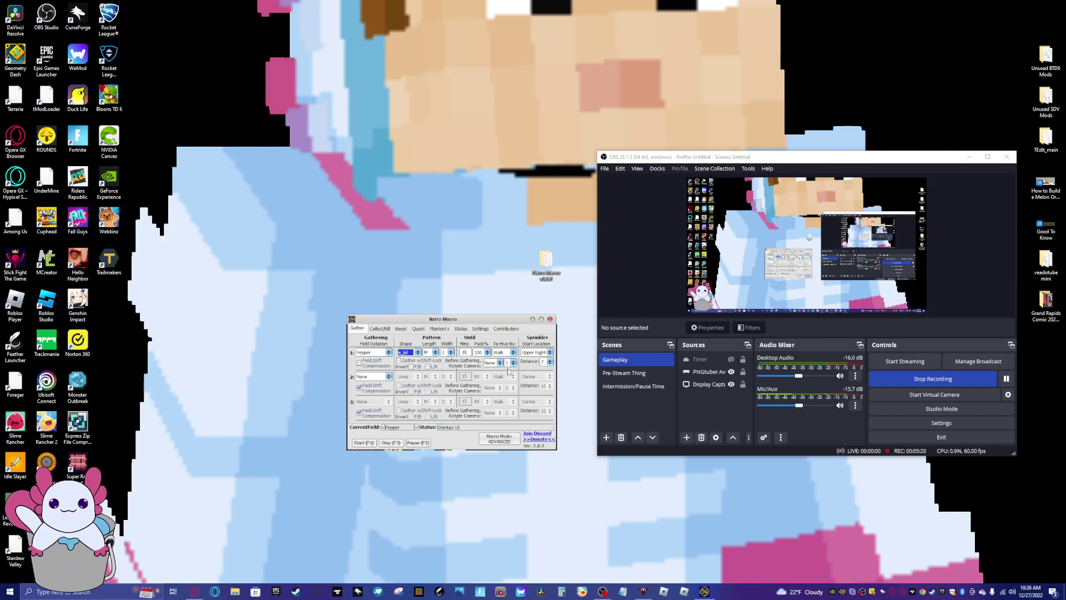
- Check the Pepper field's return-to-hive method and set its sprinkler start location to Center with distance 10
left_click(507, 352)
left_click(501, 353)
left_click(537, 352)
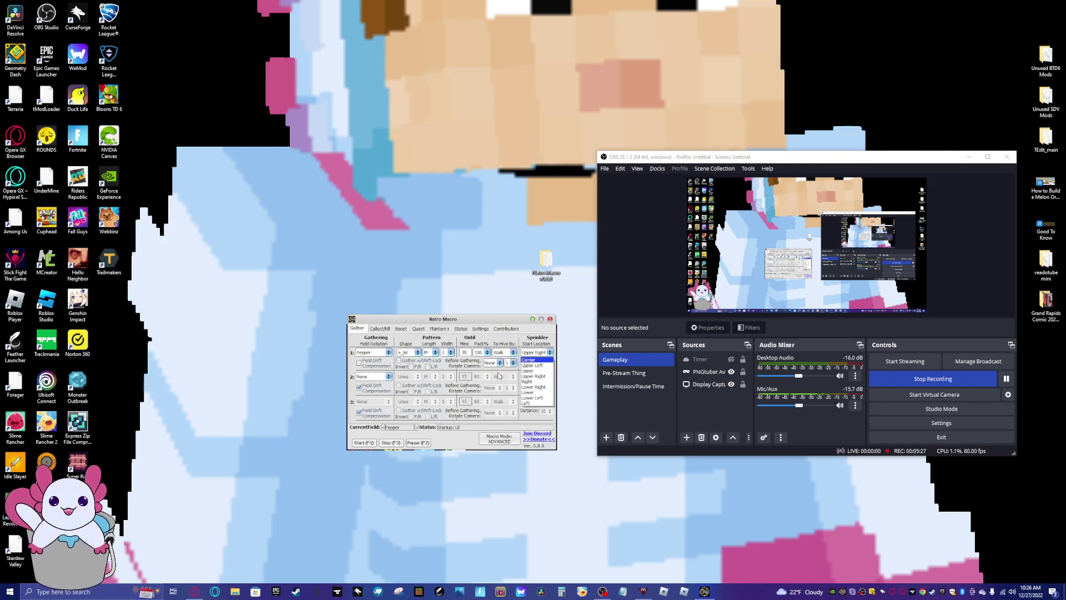
left_click(530, 360)
left_click(548, 361)
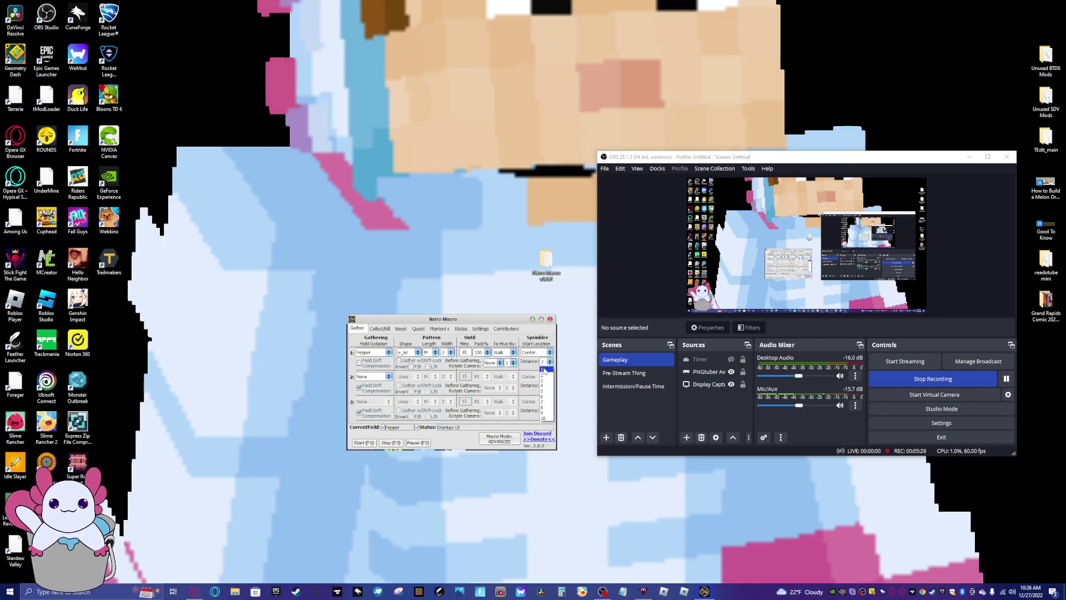
left_click(547, 418)
left_click(547, 362)
left_click(545, 426)
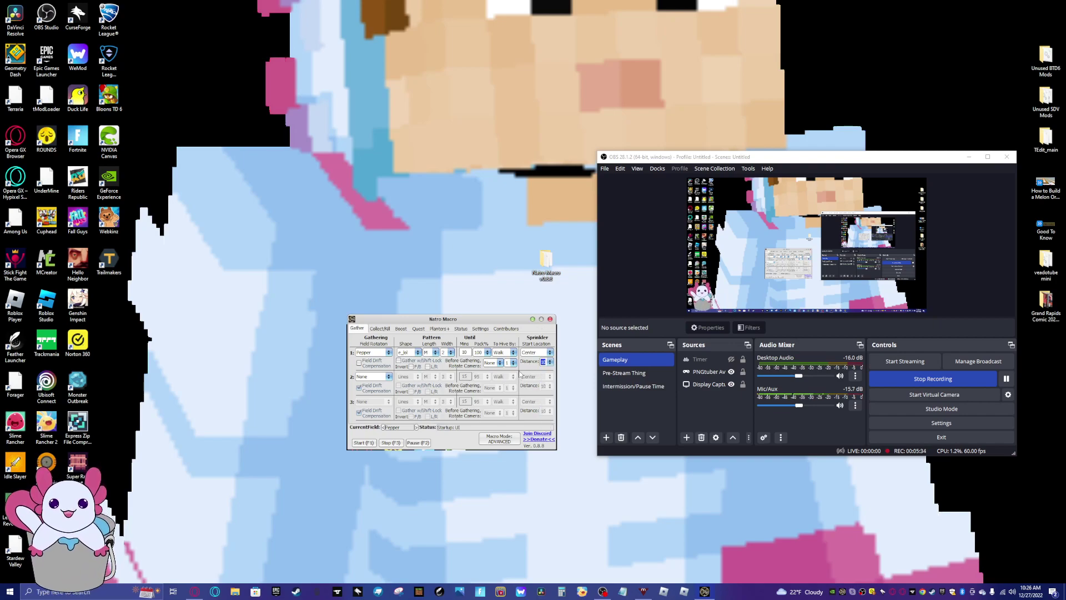
- Look over the Mondo and ant options in the collect and kill settings, choosing Pass for the ant option
left_click(381, 329)
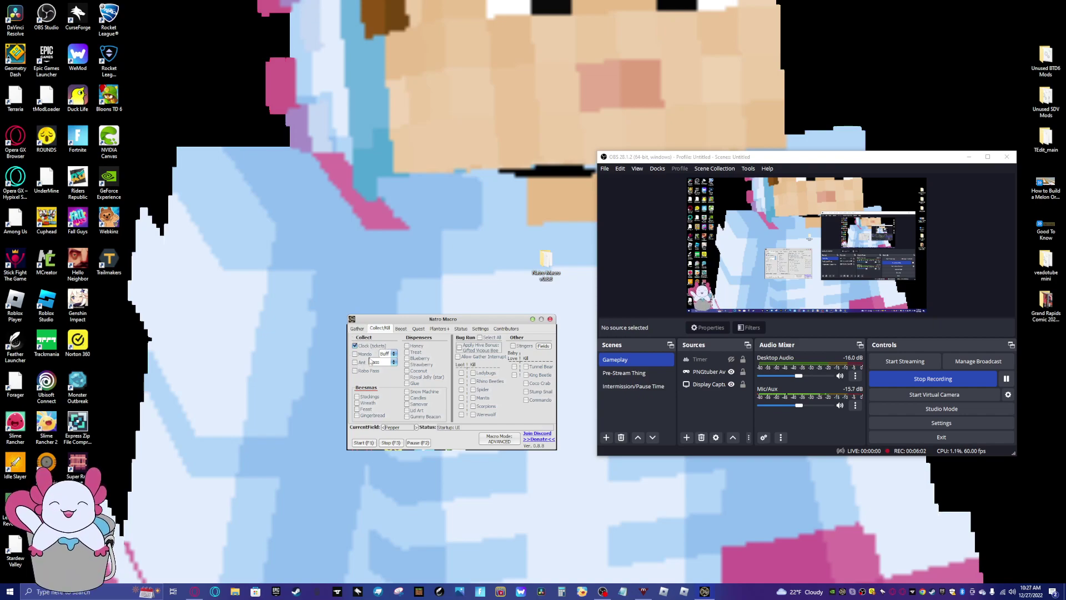
left_click(388, 353)
left_click(385, 361)
left_click(381, 362)
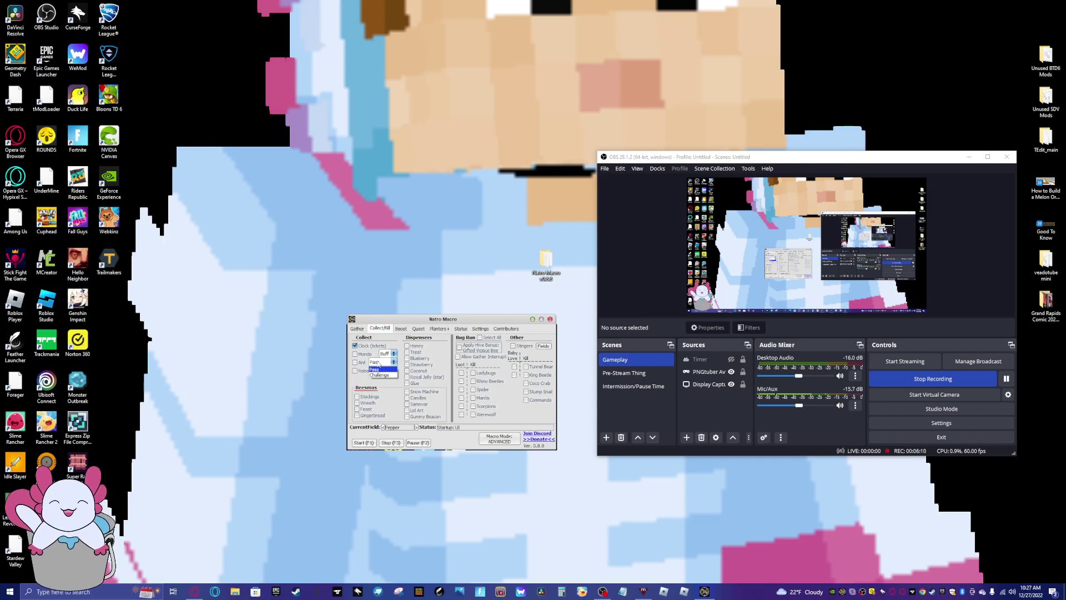
left_click(374, 369)
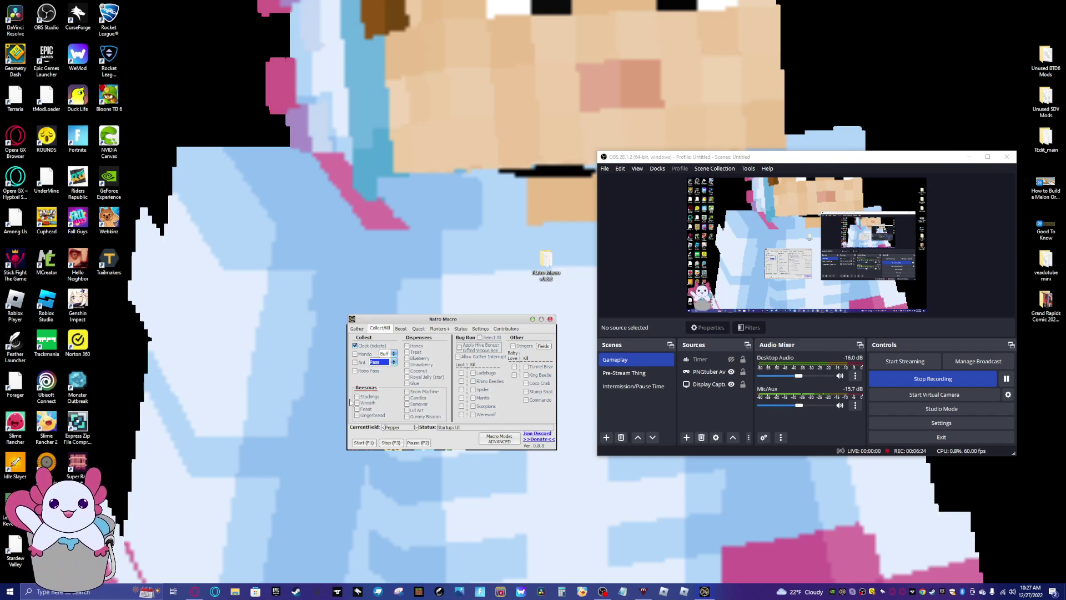
- Enable collecting the Beesmas Stockings, Wreath and Feast, plus the Samovar and Lid Art dispensers
left_click(369, 397)
left_click(369, 403)
left_click(368, 409)
left_click(418, 404)
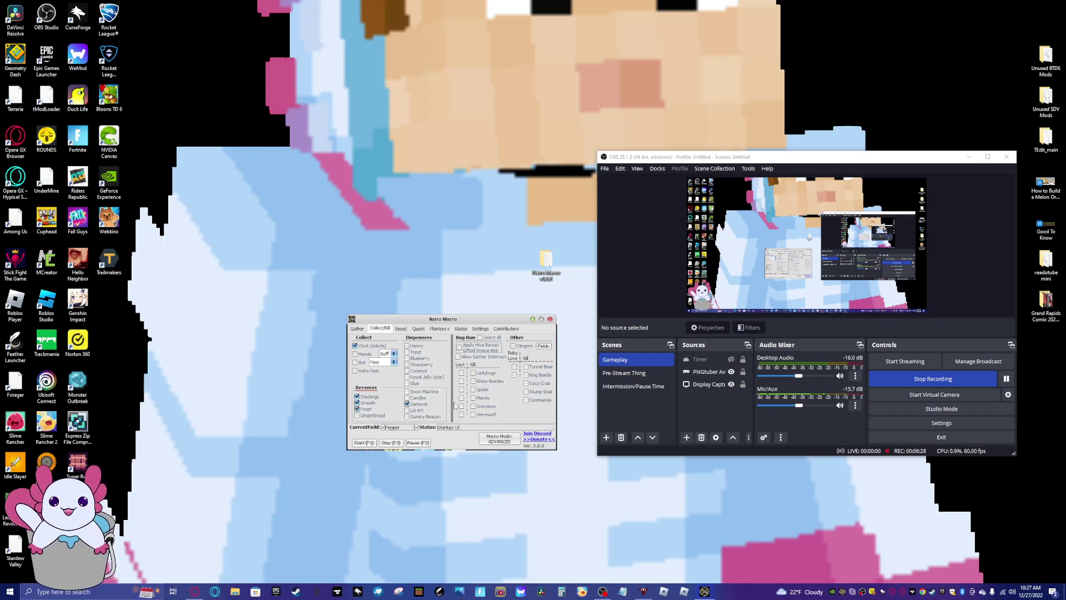
left_click(408, 410)
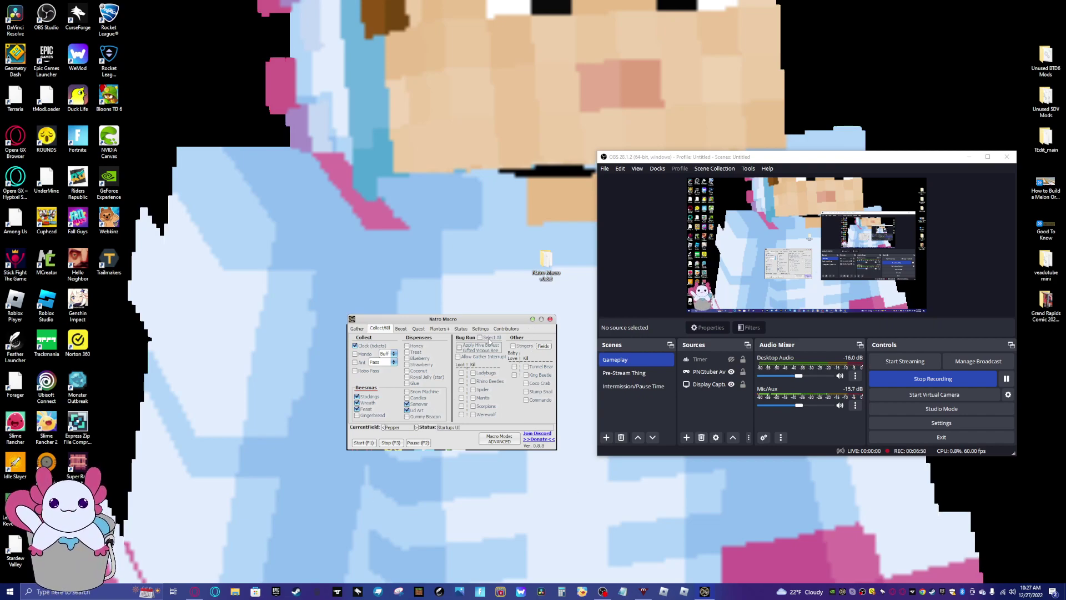
- Review the boost, quest and planter settings and try out the Planters+ option
left_click(401, 329)
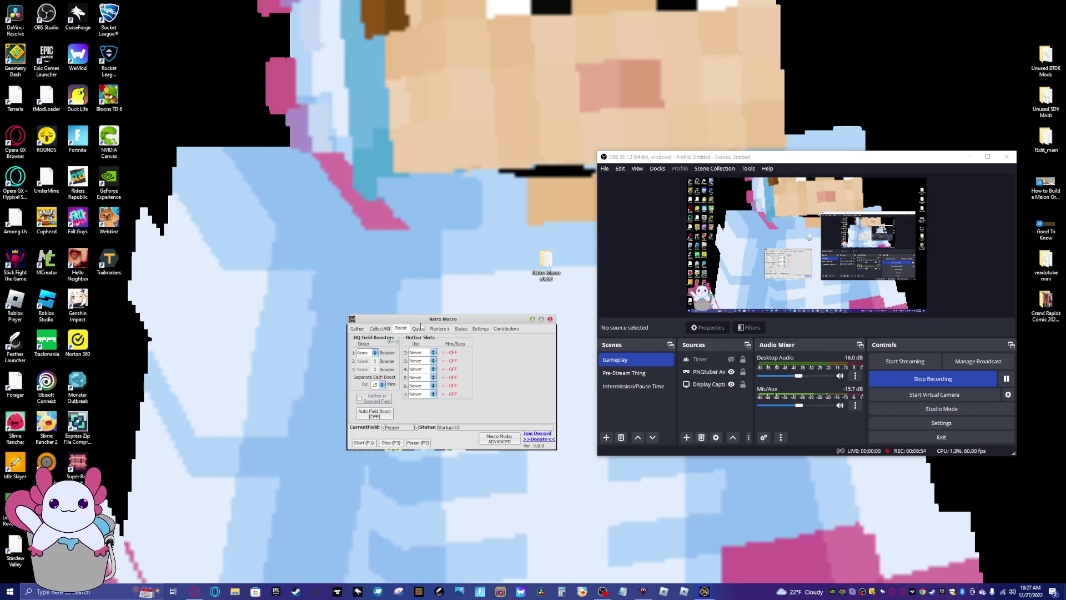
left_click(419, 328)
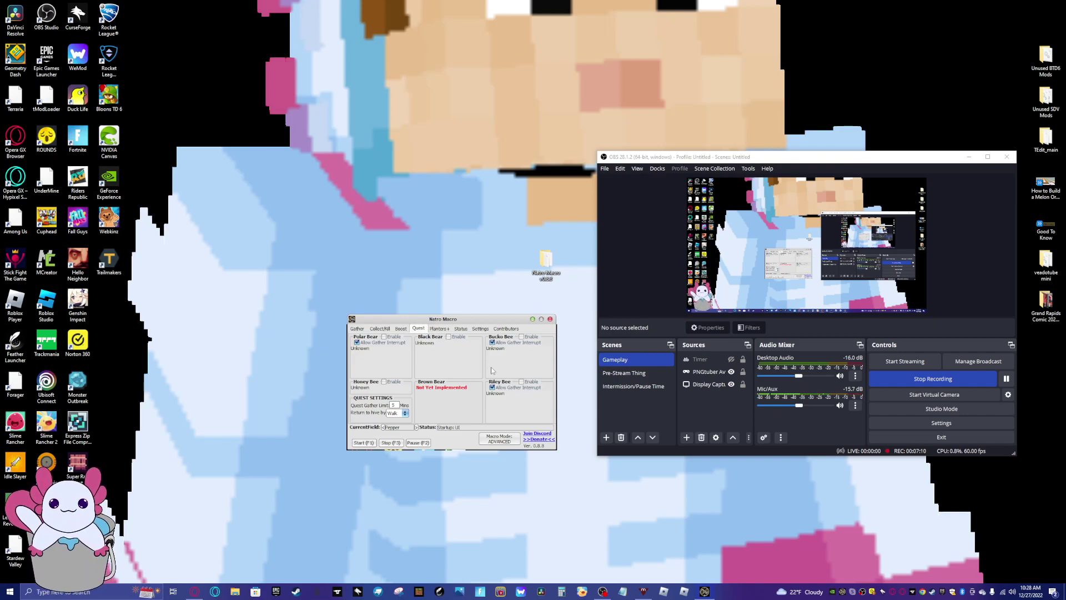
left_click(450, 328)
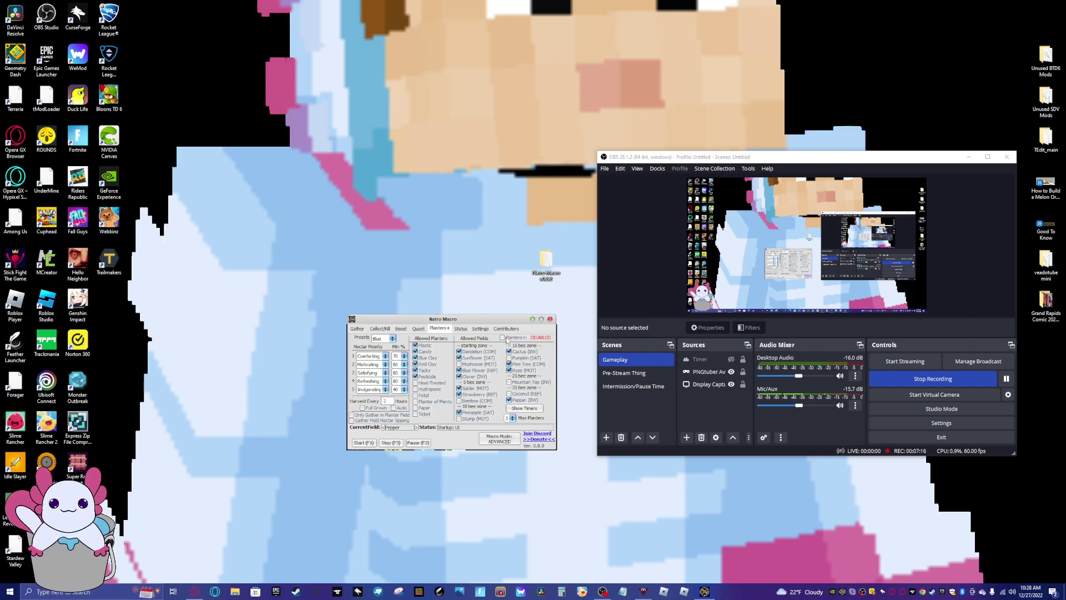
left_click(502, 337)
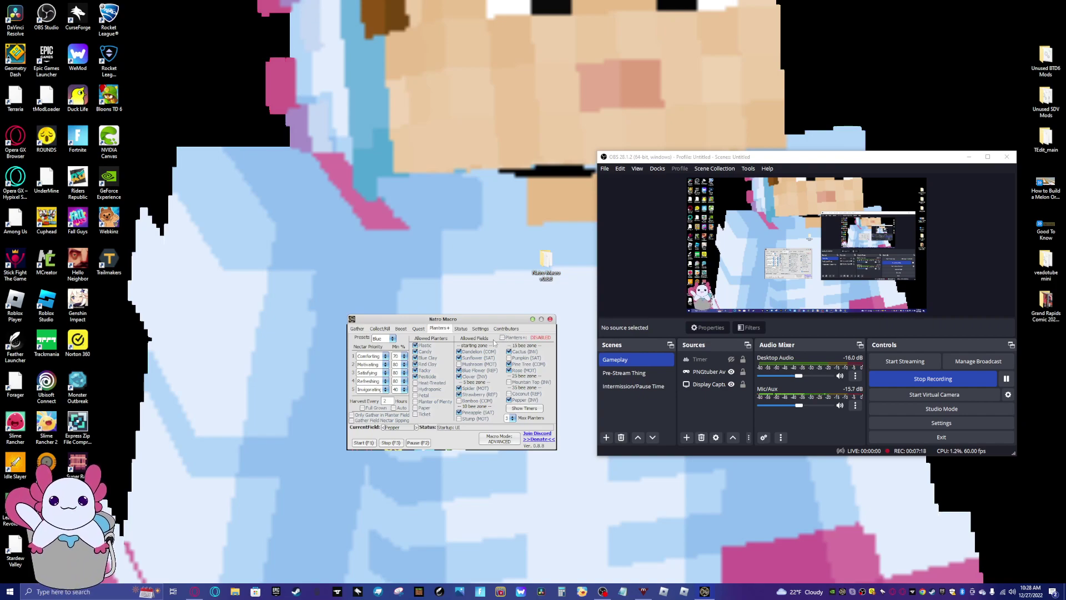
- Enable the Discord webhook in the macro's status settings
left_click(461, 329)
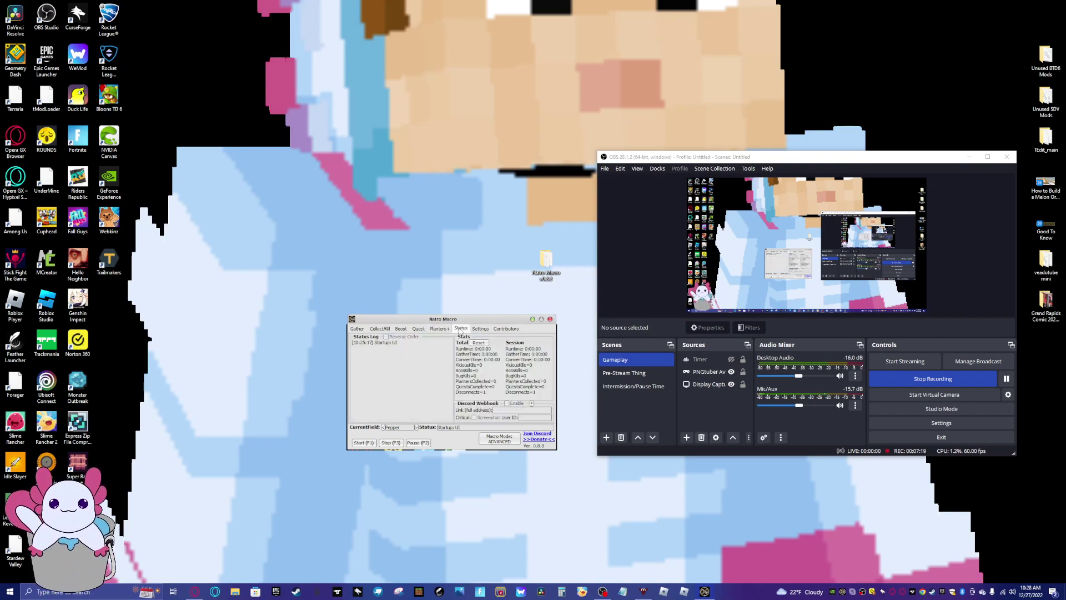
left_click(507, 404)
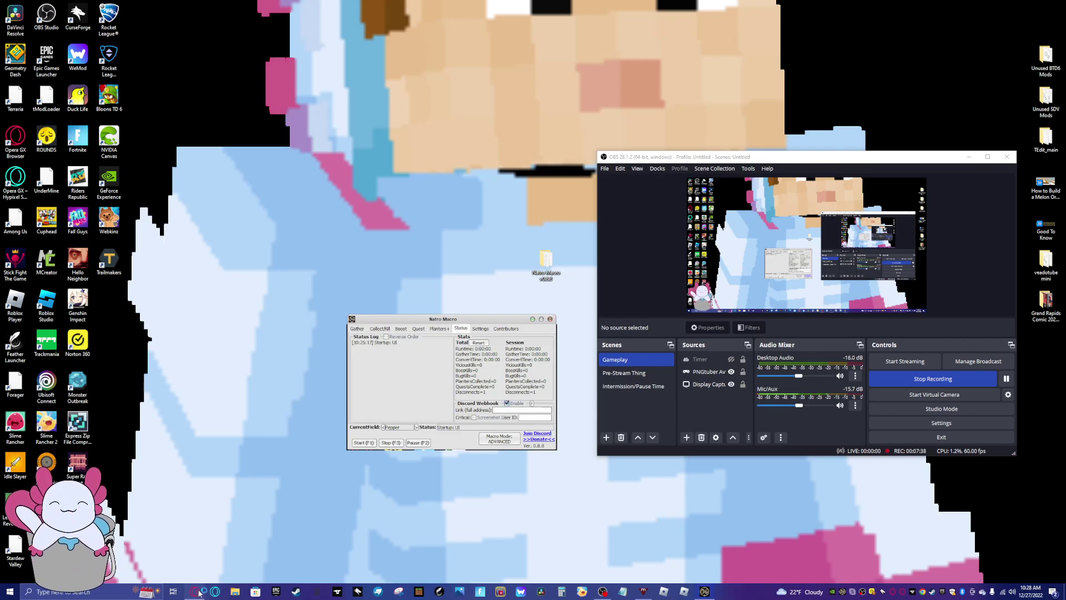
- Switch to Discord and examine the Natro status channel's webhook messages, including the enlarged hourly report
left_click(201, 586)
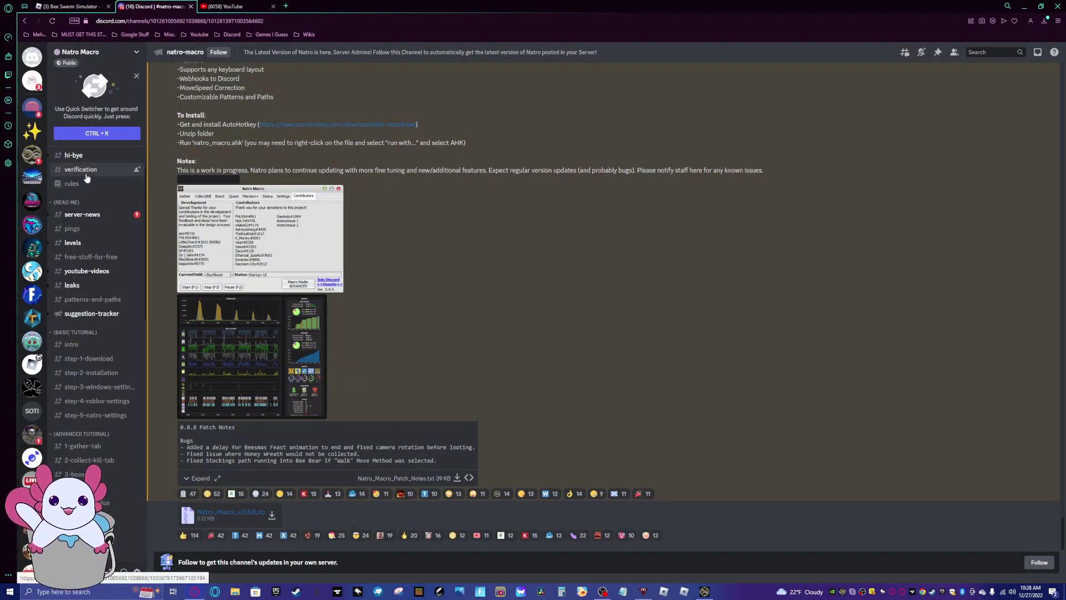
left_click(33, 390)
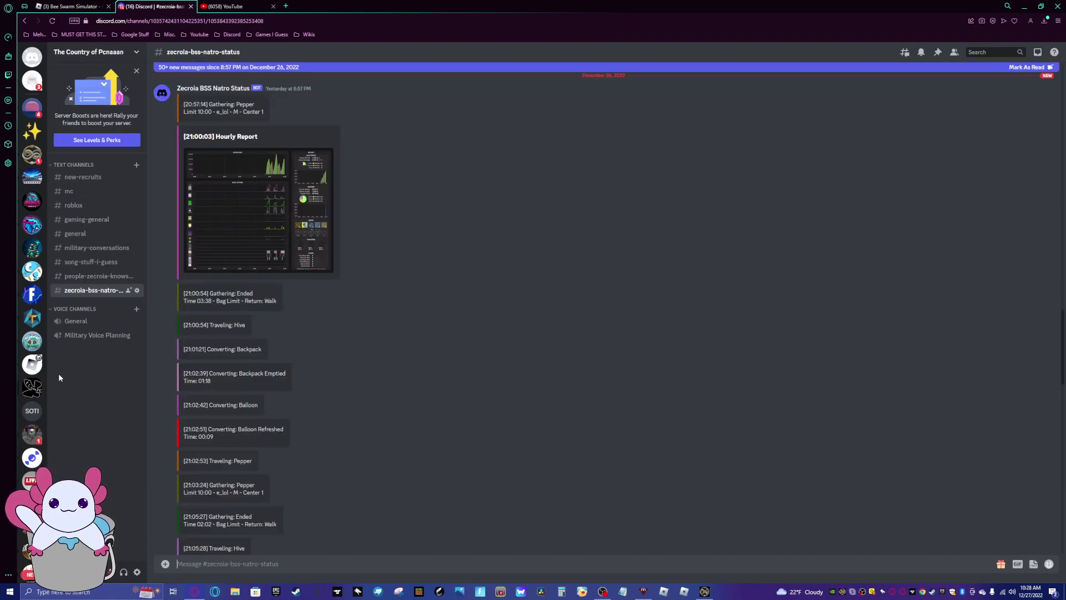
scroll(244, 251, "down", 15)
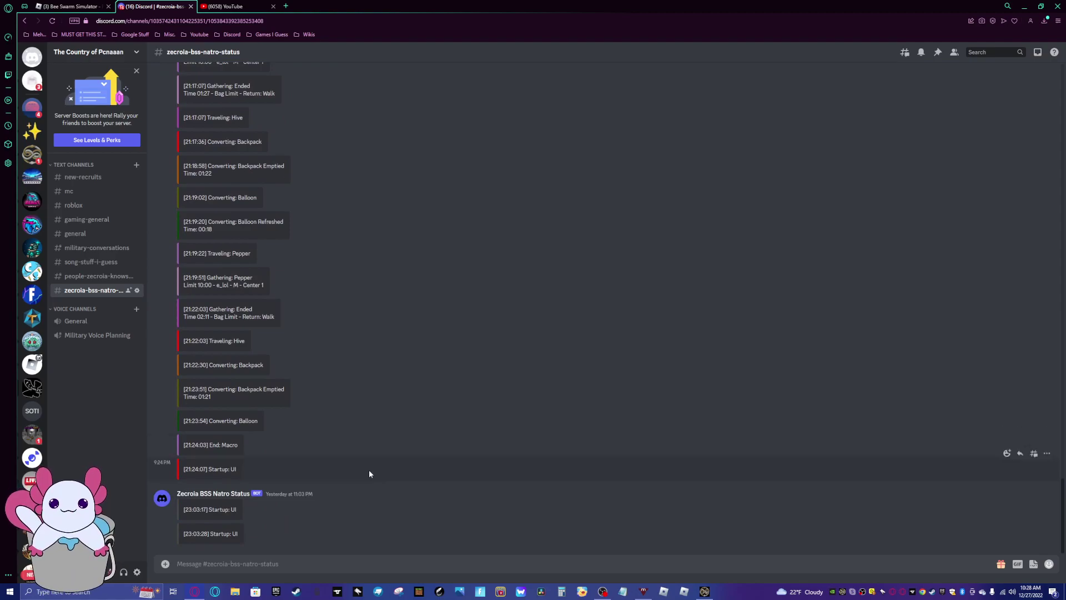
scroll(464, 533, "up", 10)
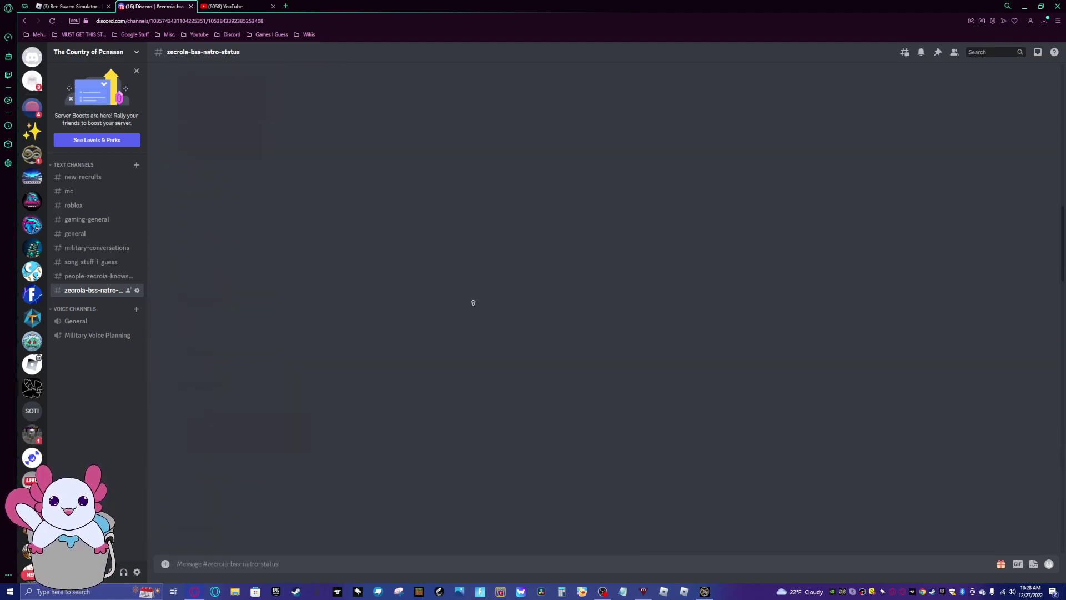
scroll(469, 281, "up", 5)
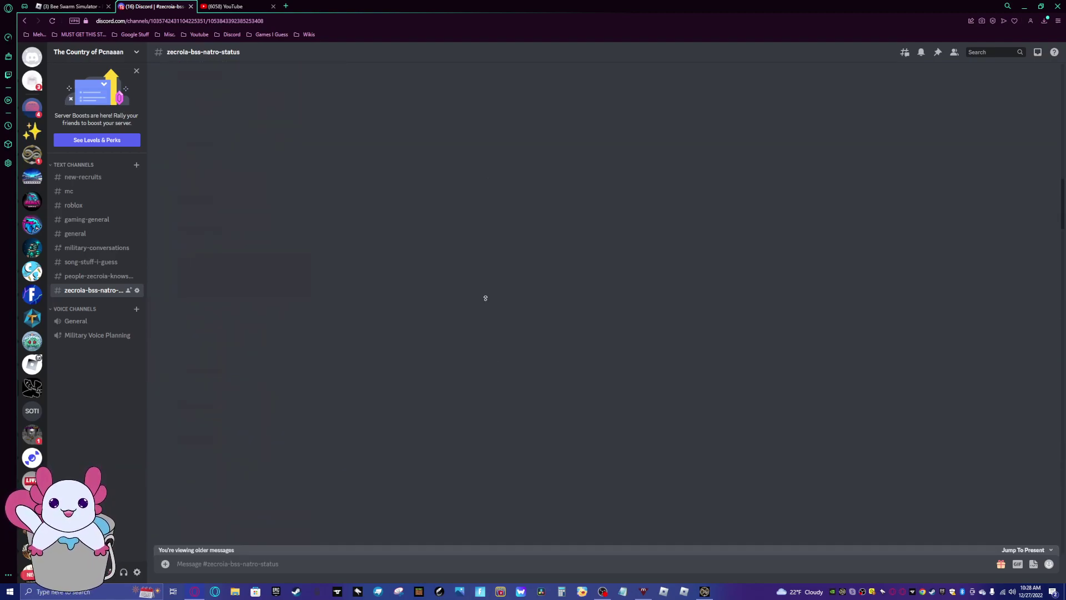
scroll(505, 535, "down", 10)
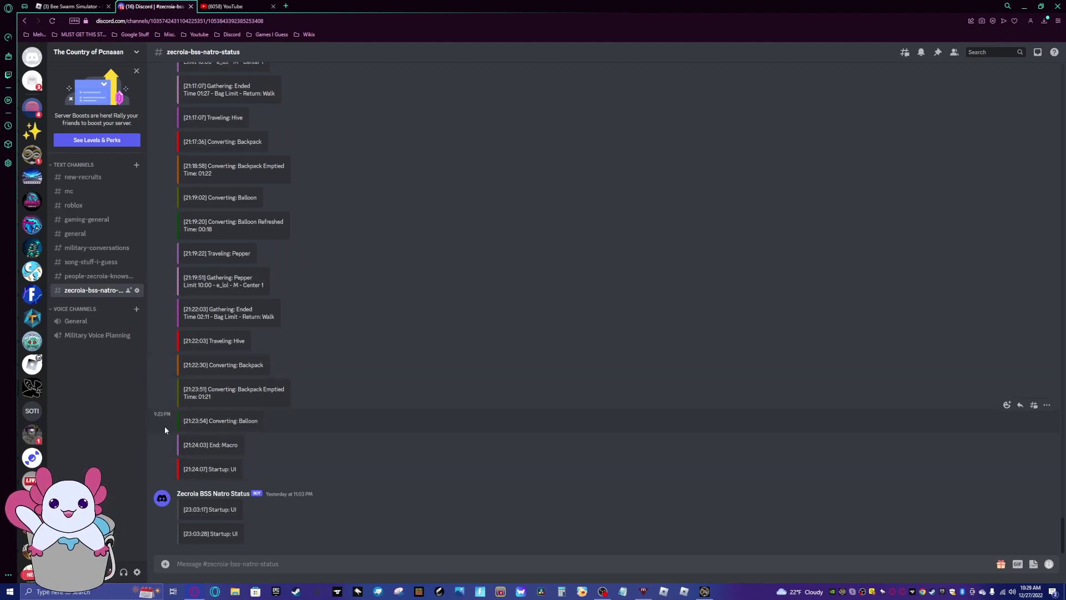
scroll(295, 352, "up", 15)
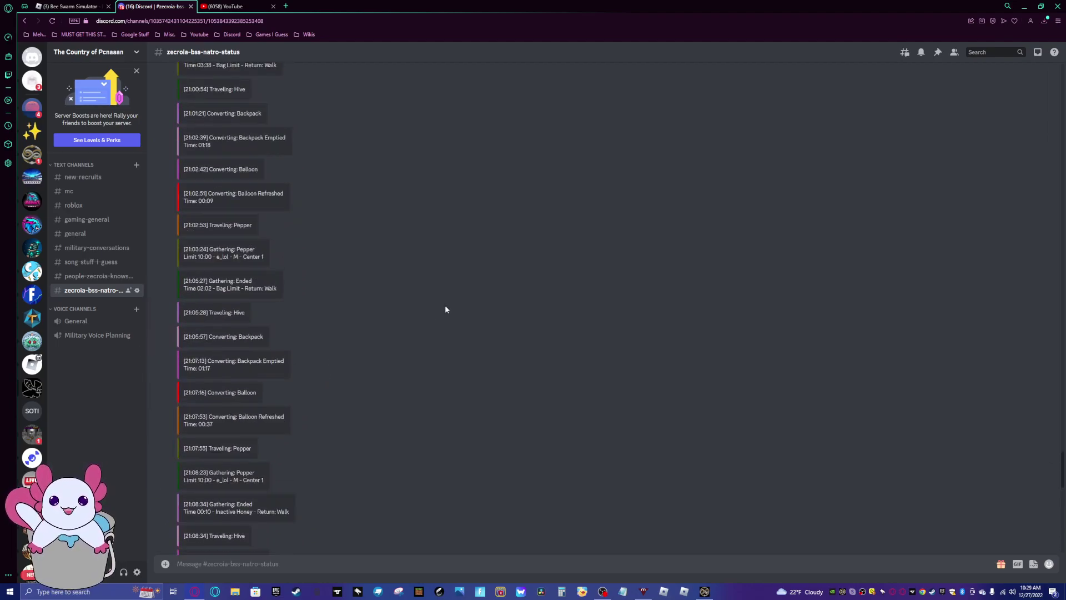
scroll(456, 297, "up", 4)
left_click(258, 472)
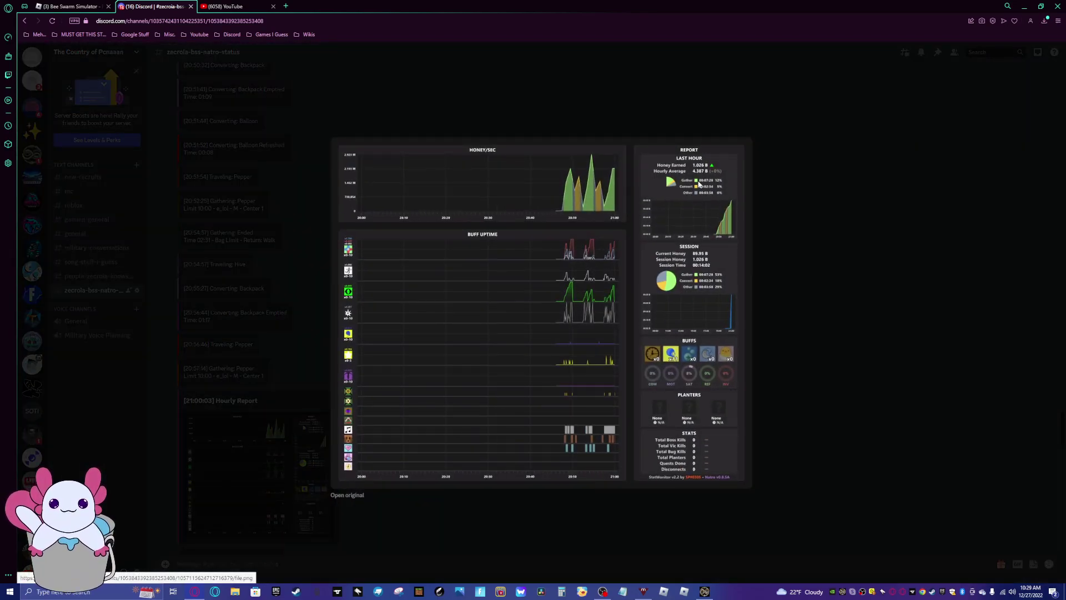
left_click(890, 307)
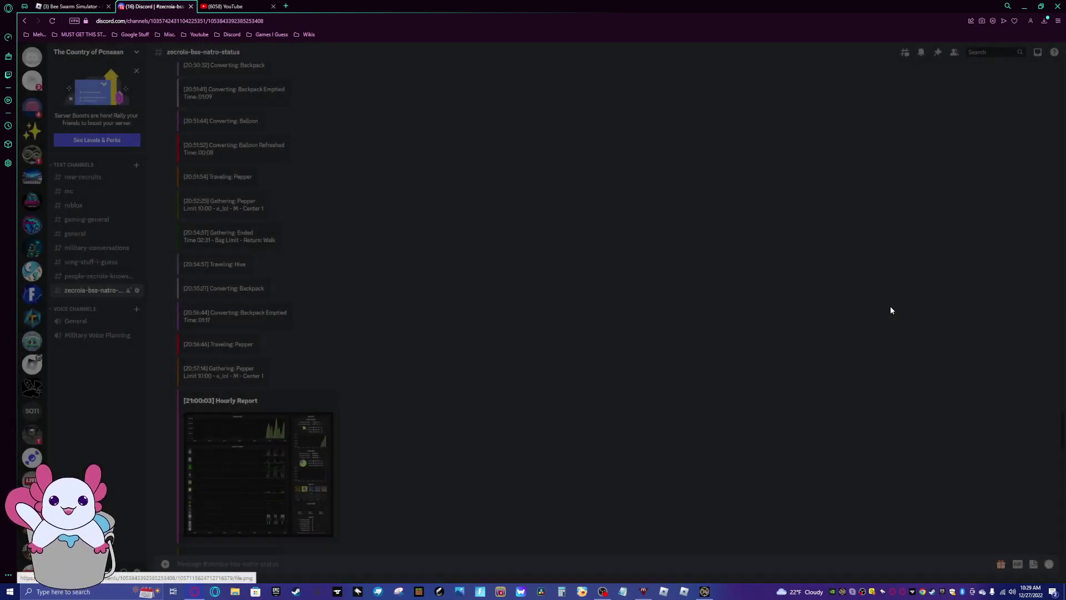
scroll(409, 371, "down", 10)
scroll(431, 368, "down", 10)
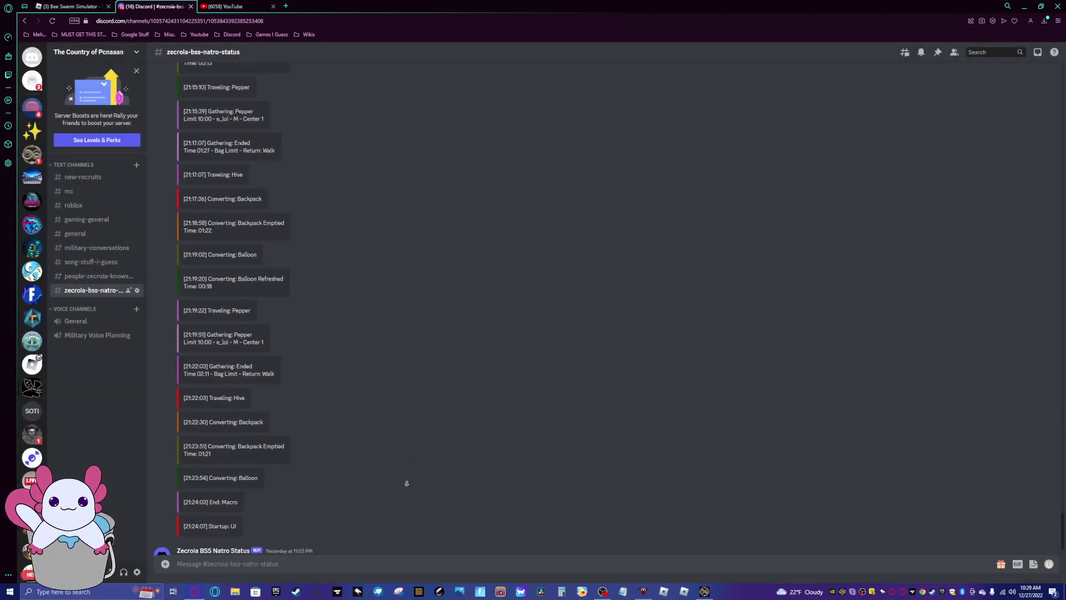
- Delete the existing webhook from the Natro status channel's integrations
left_click(86, 52)
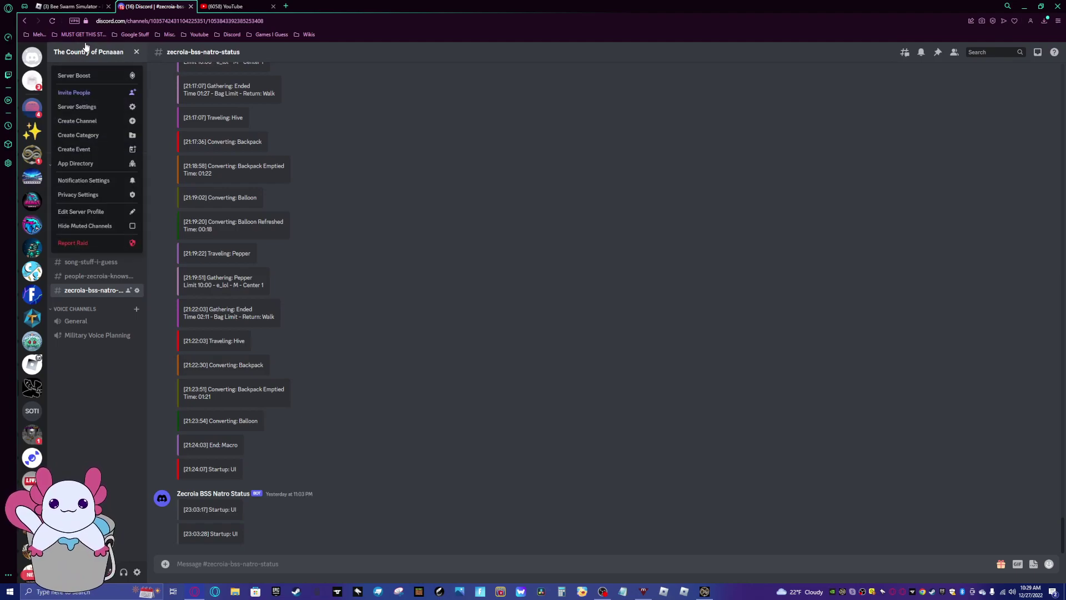
left_click(421, 220)
left_click(136, 291)
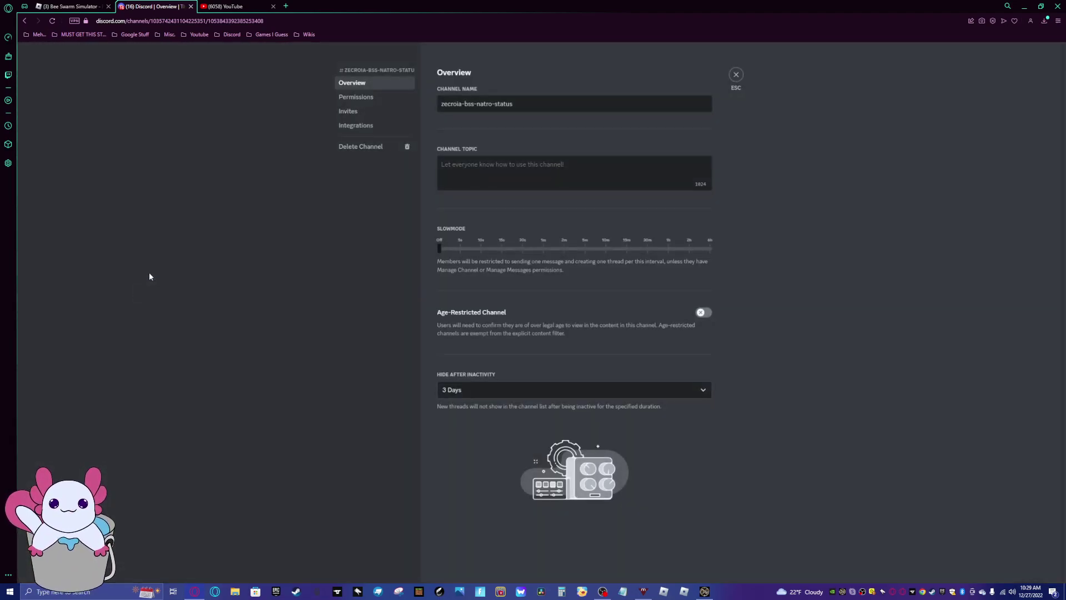
left_click(365, 126)
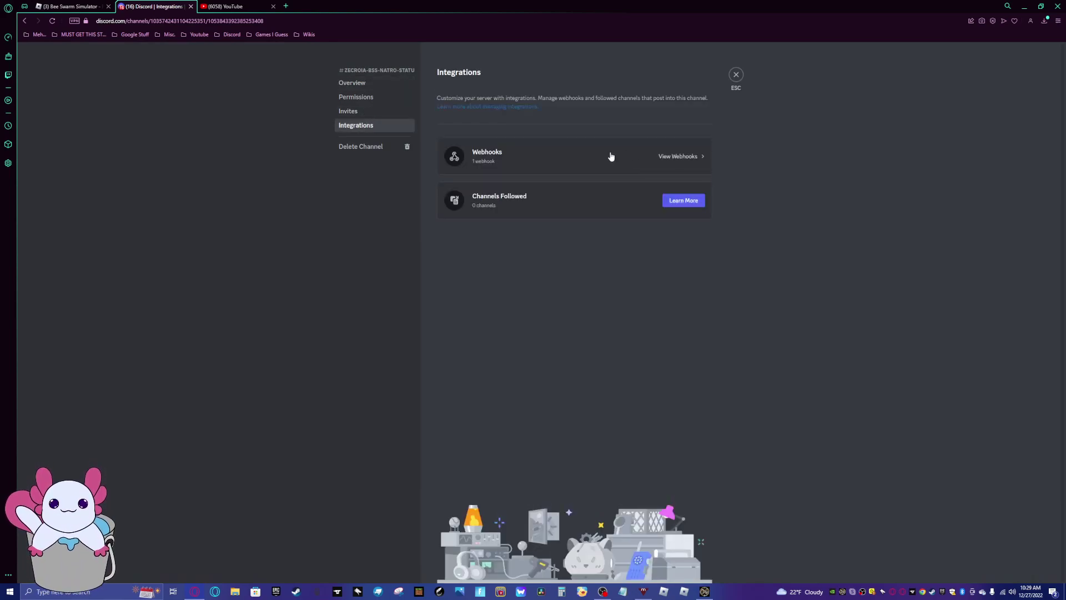
left_click(660, 155)
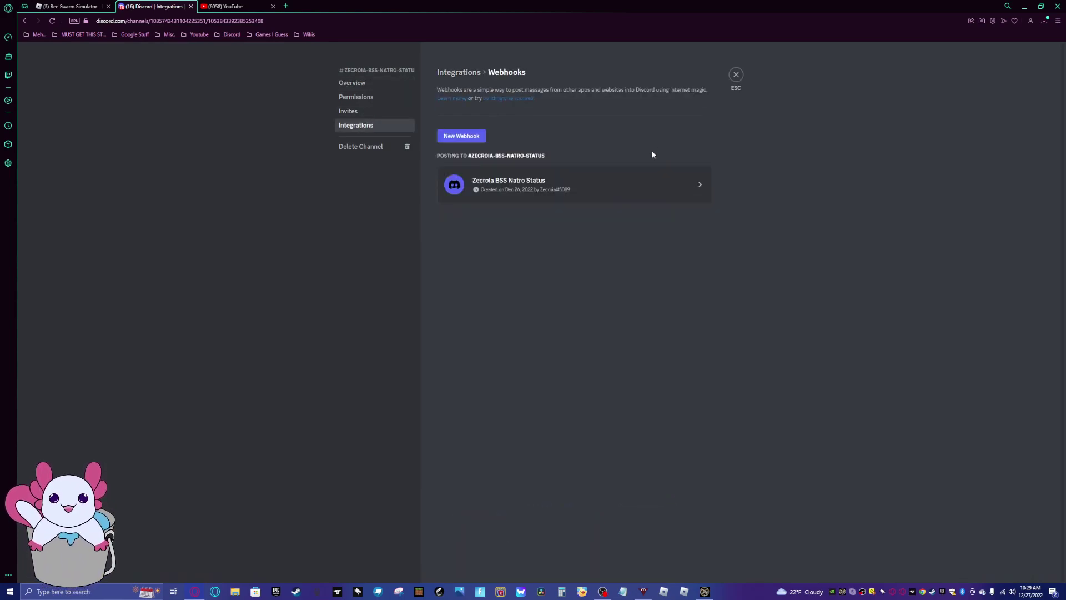
left_click(569, 182)
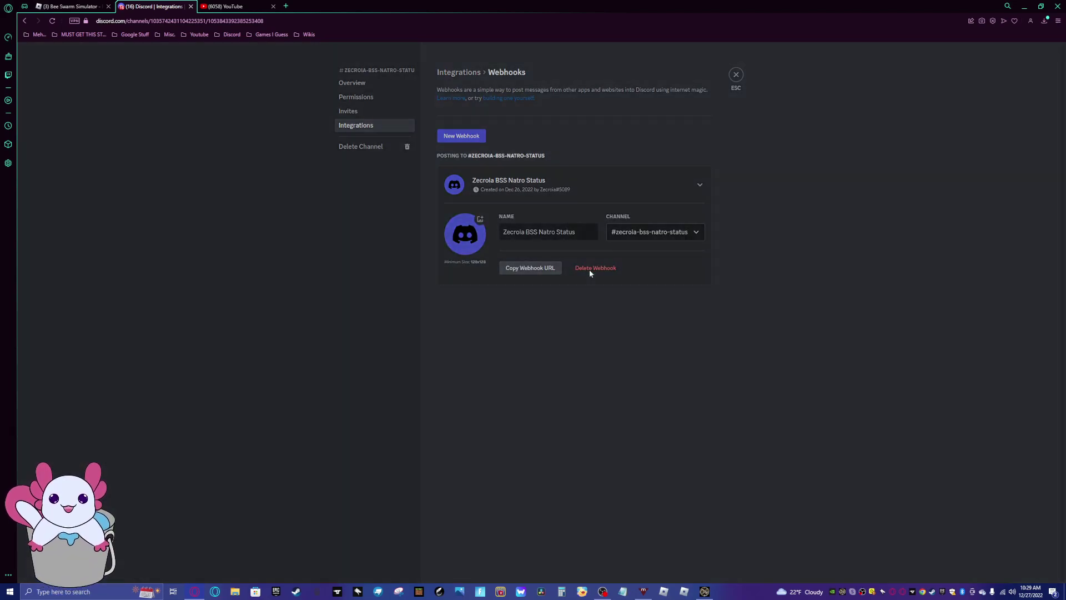
left_click(590, 269)
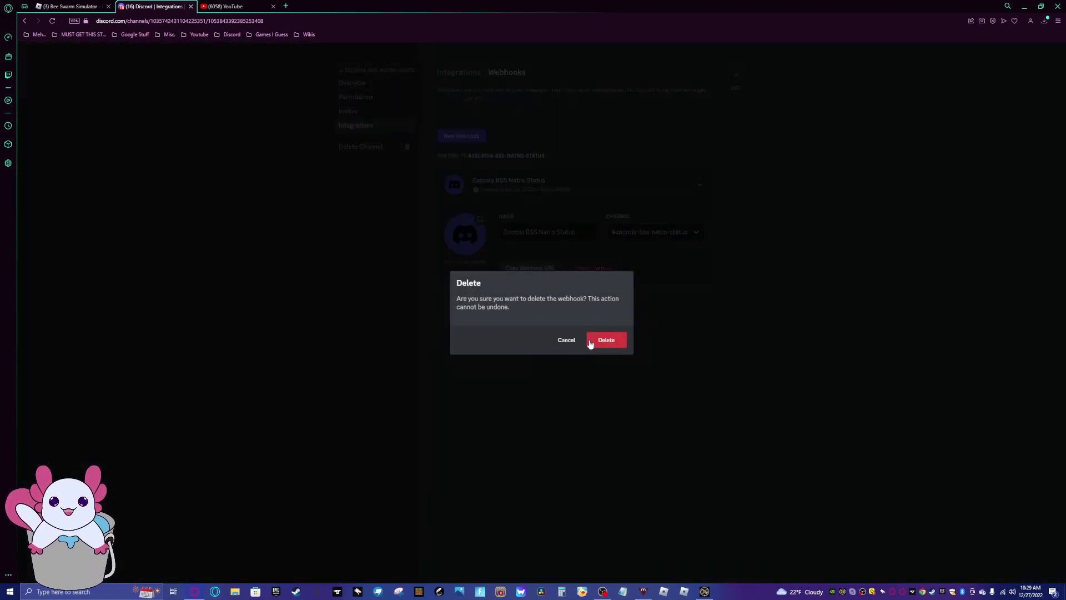
left_click(591, 340)
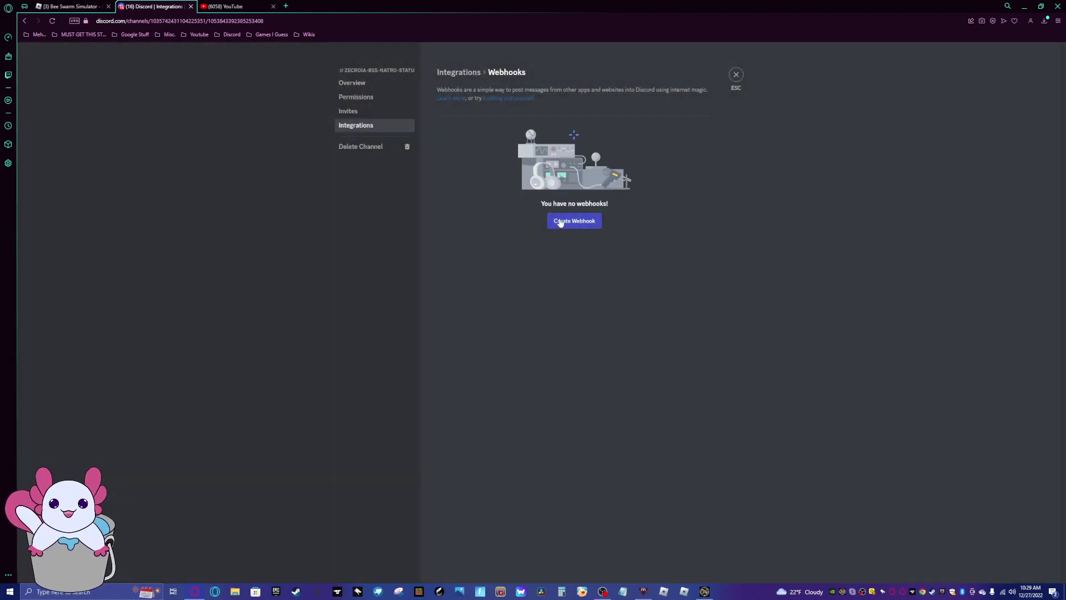
- Create a webhook for the channel, name it with the account's username followed by "BSS Natro Status", and save it
left_click(561, 222)
left_click(504, 190)
triple_click(559, 233)
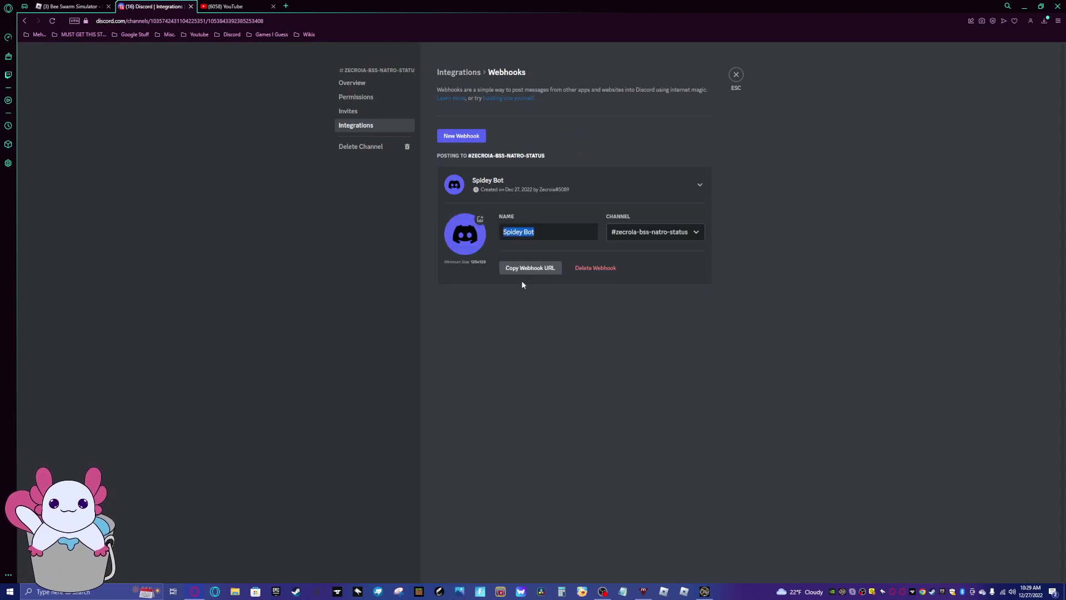
type("Zec")
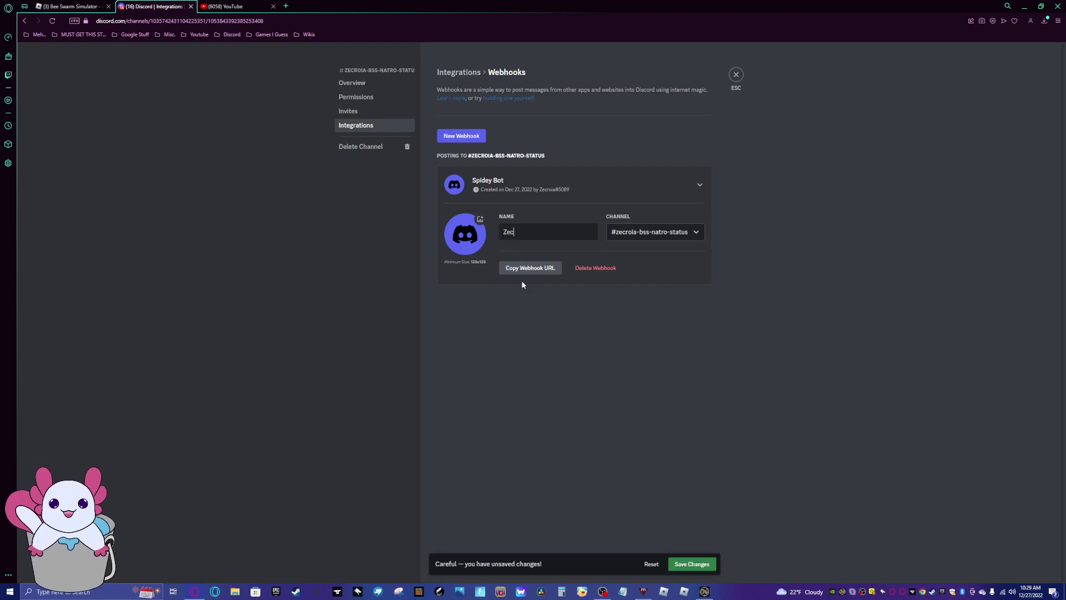
type("roia BSS Natro Status")
left_click(703, 564)
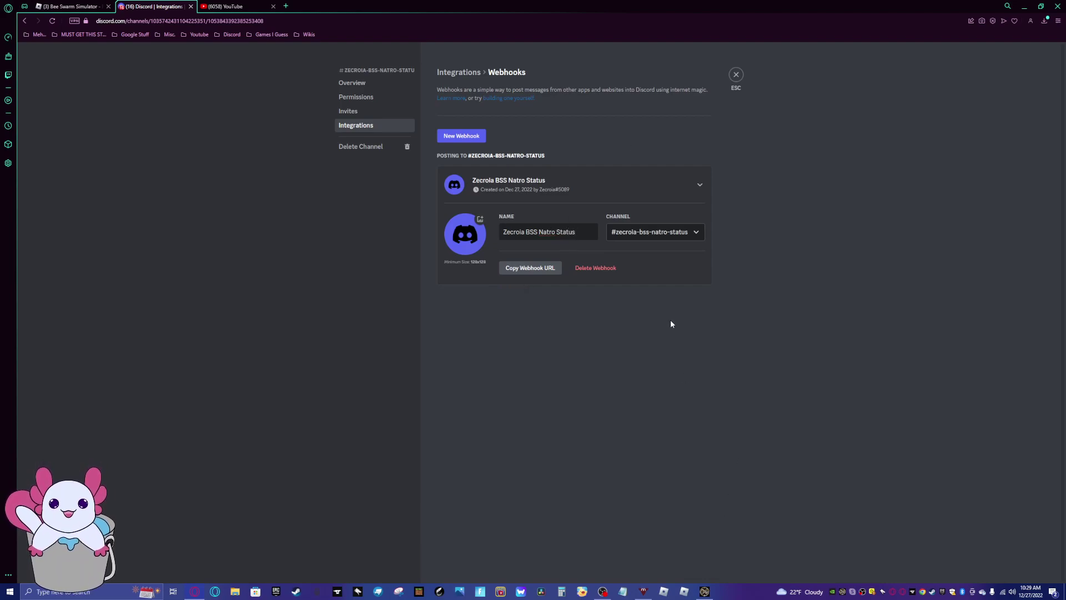
- Copy the webhook URL and paste it into Natro Macro's Discord webhook link field
left_click(540, 265)
left_click(736, 75)
left_click(704, 592)
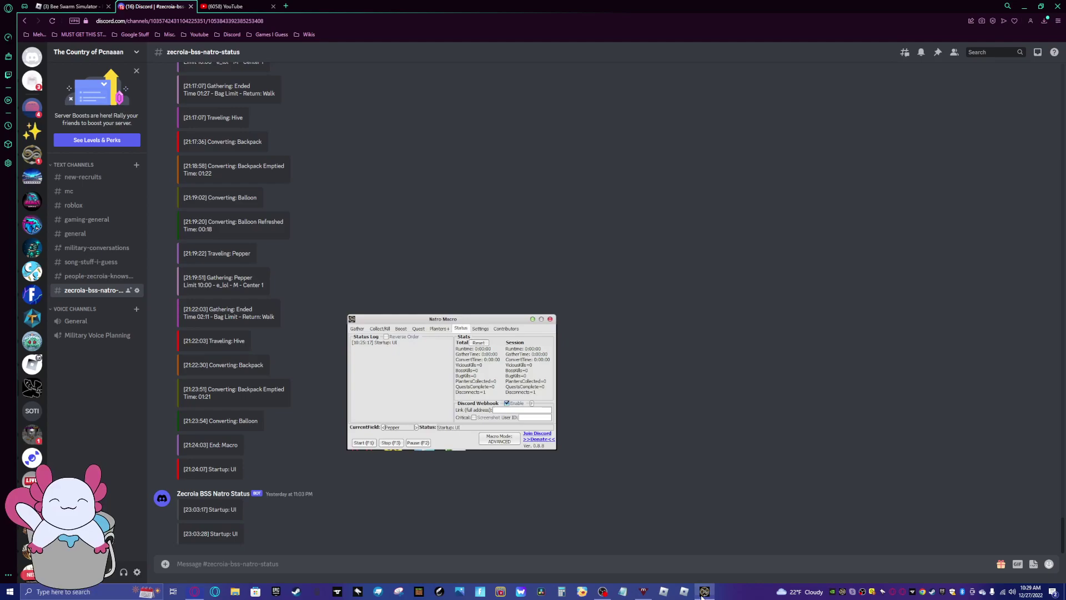
left_click(522, 410)
key("ctrl+v")
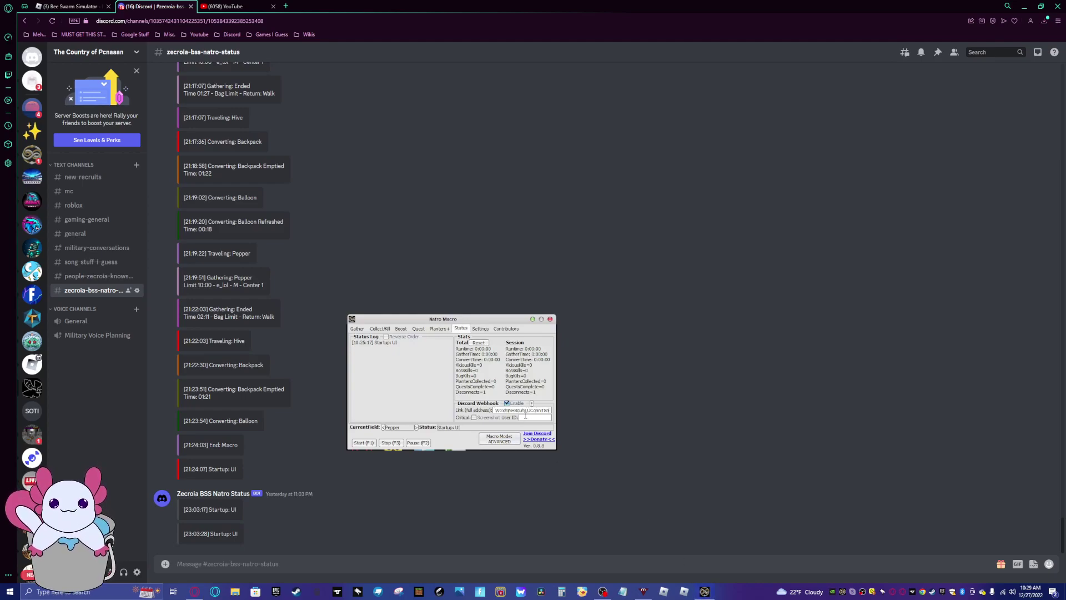
- Try to start the macro, then leave the Roblox server join and close the BSS Rejoin page
left_click(593, 378)
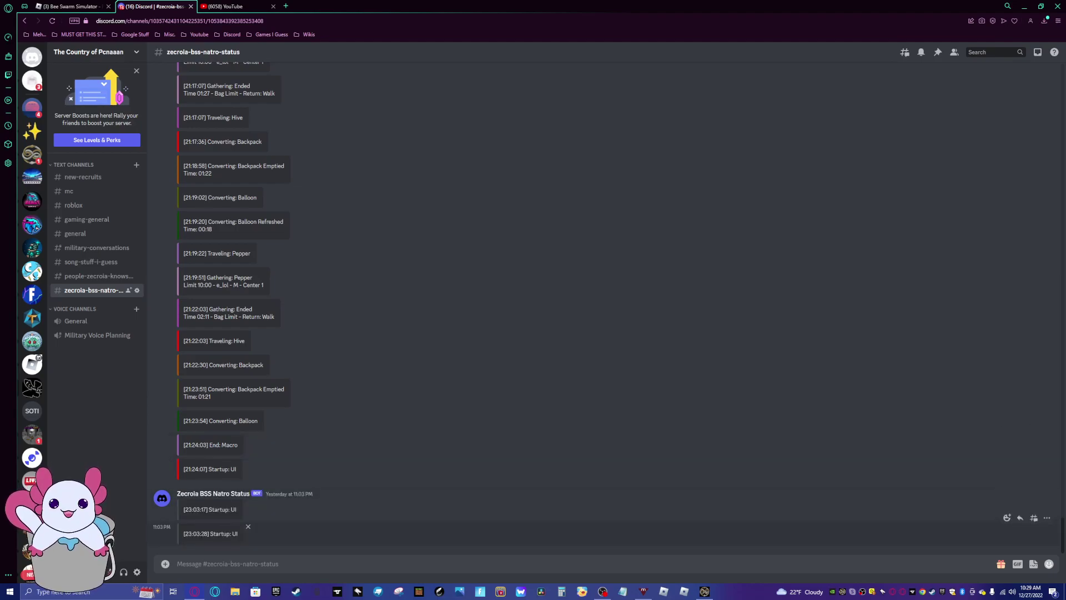
key("alt+Tab")
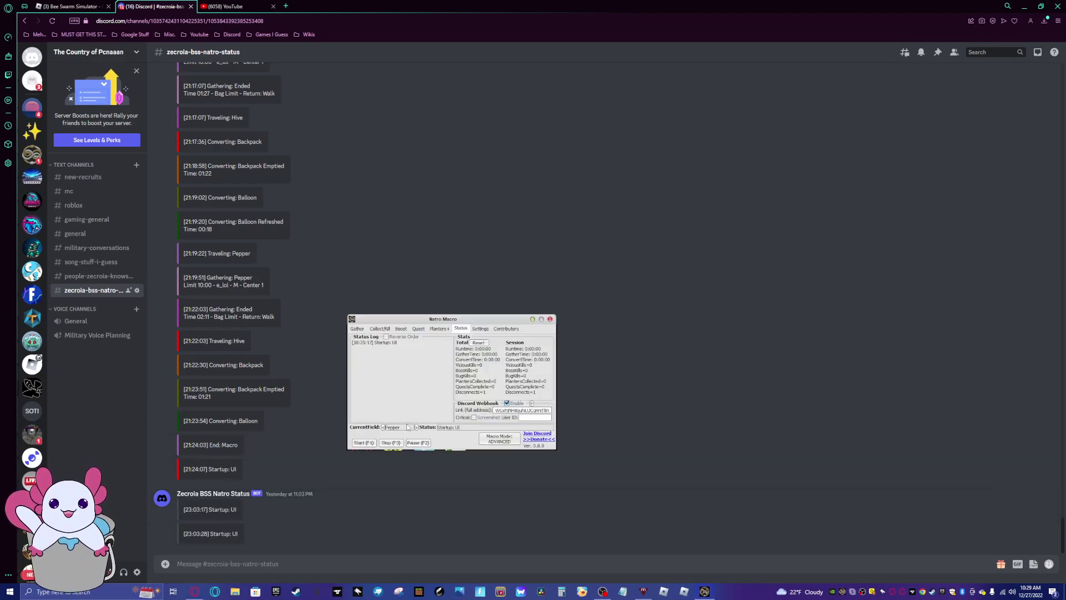
left_click(365, 443)
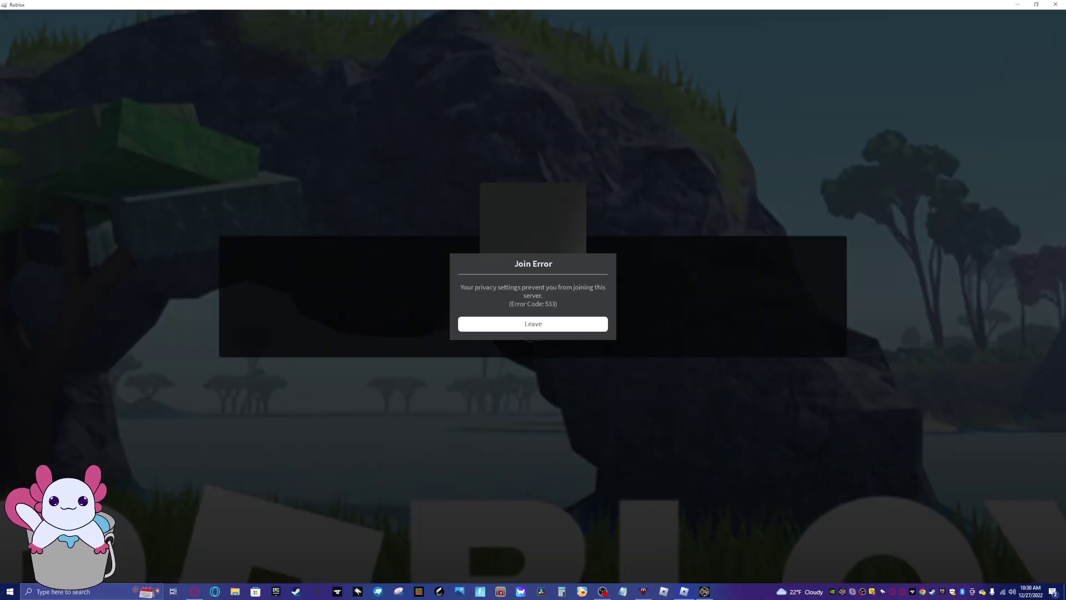
left_click(533, 324)
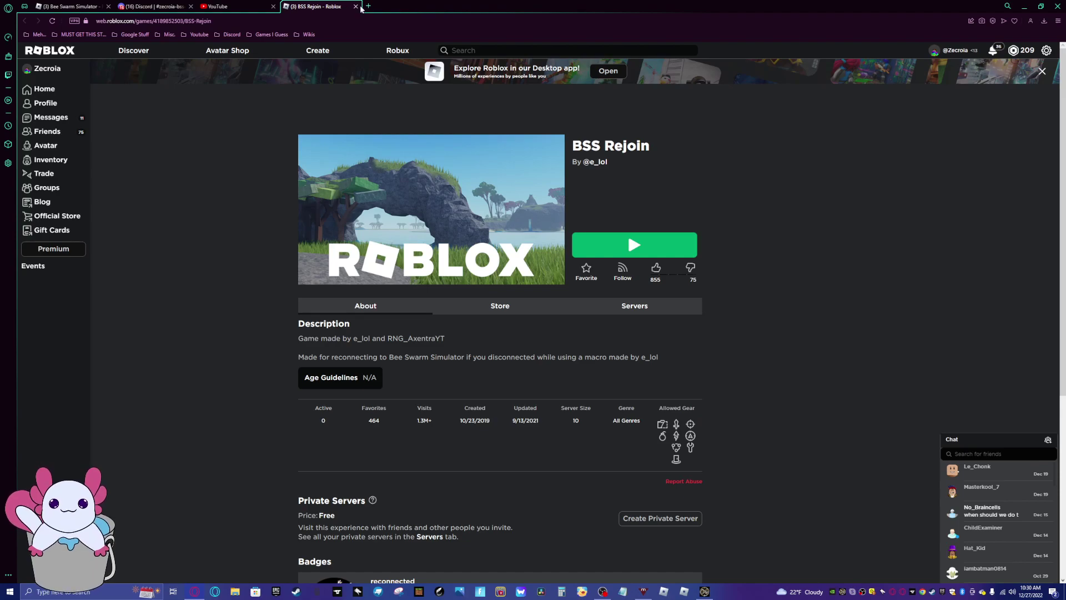
left_click(355, 7)
- Show the macro's general settings and launch Bee Swarm Simulator from its Roblox game page
left_click(71, 6)
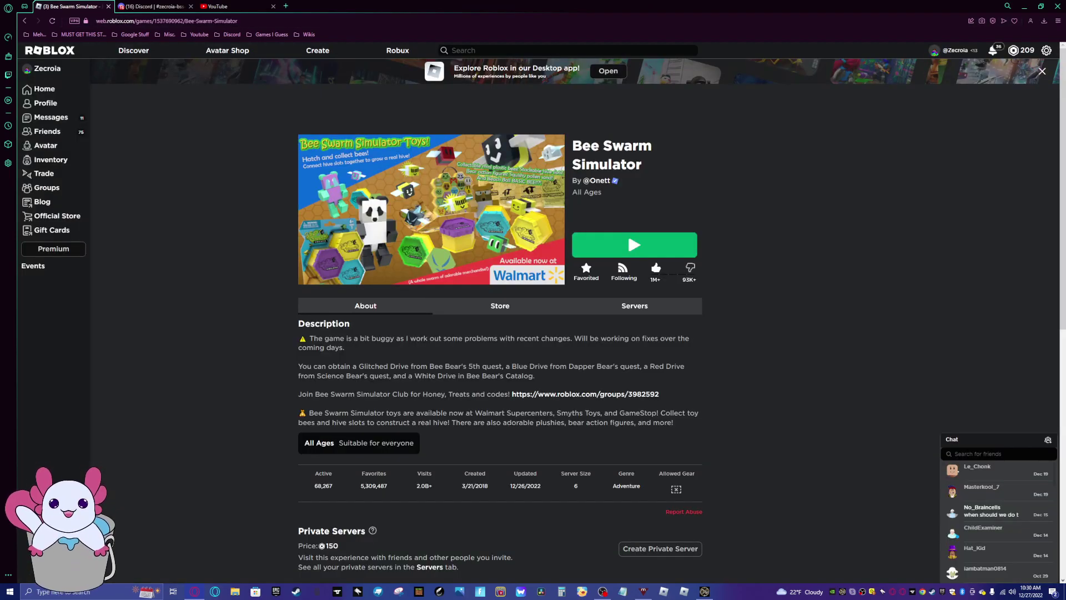
left_click(698, 591)
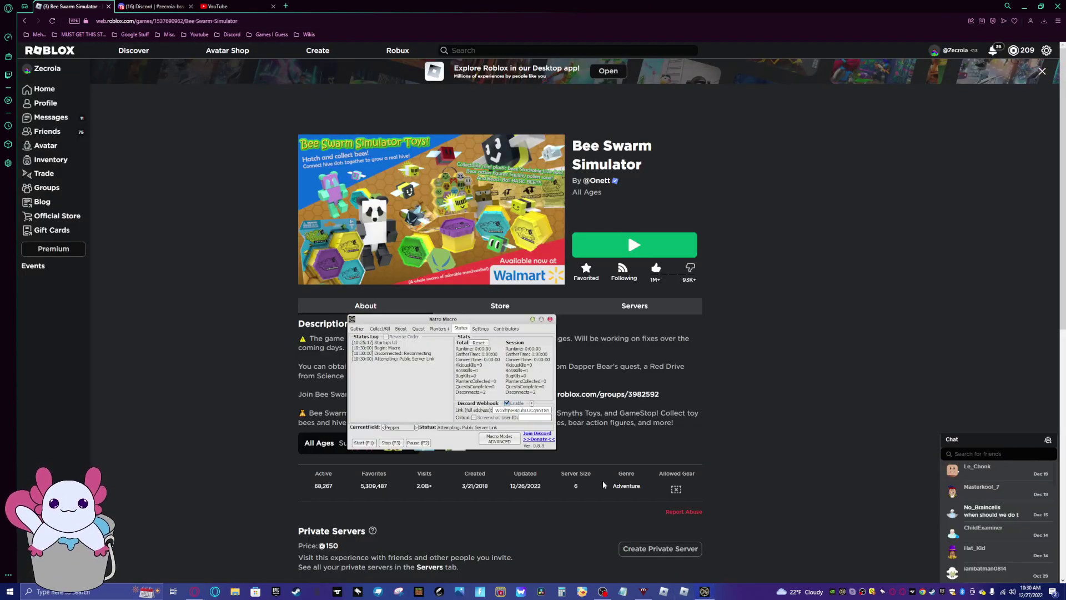
left_click(480, 328)
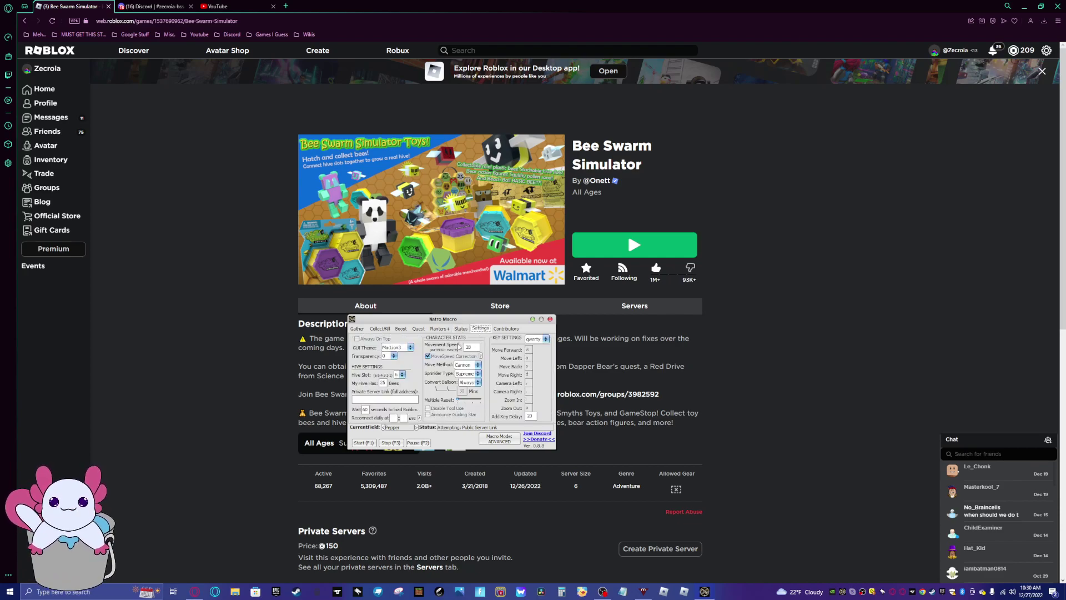
left_click(641, 251)
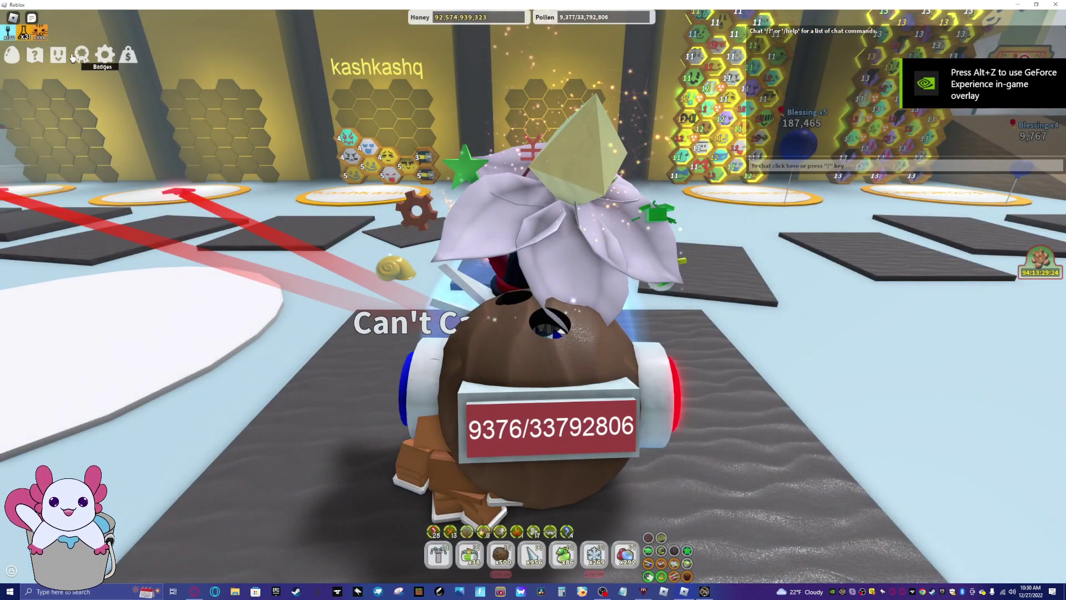
- Look up the character's movespeed in the in-game stats and set the movement speed to 30 in Natro Macro
left_click(105, 54)
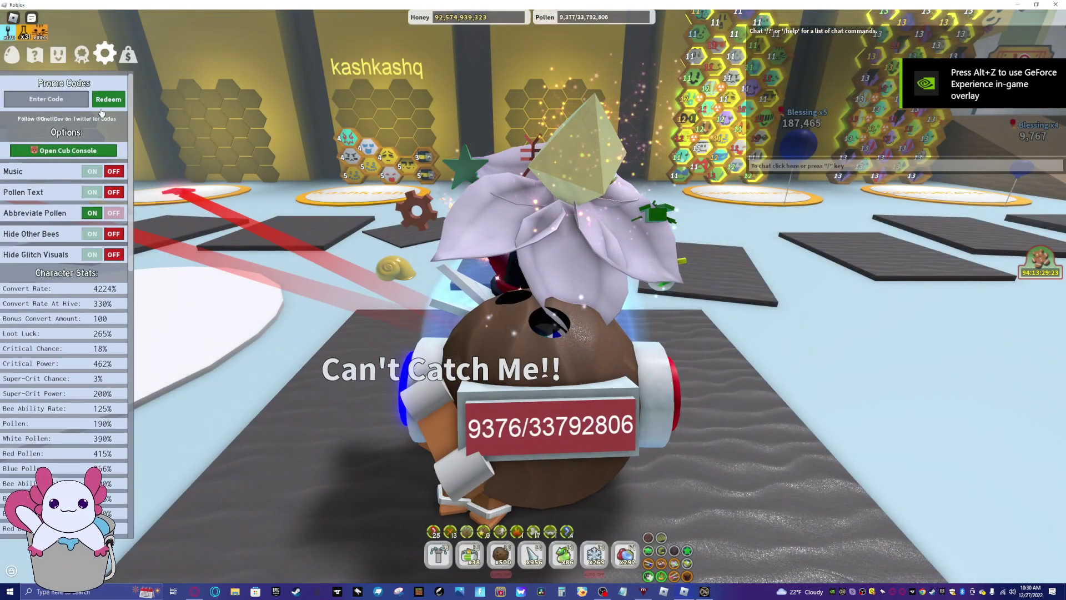
scroll(103, 320, "down", 10)
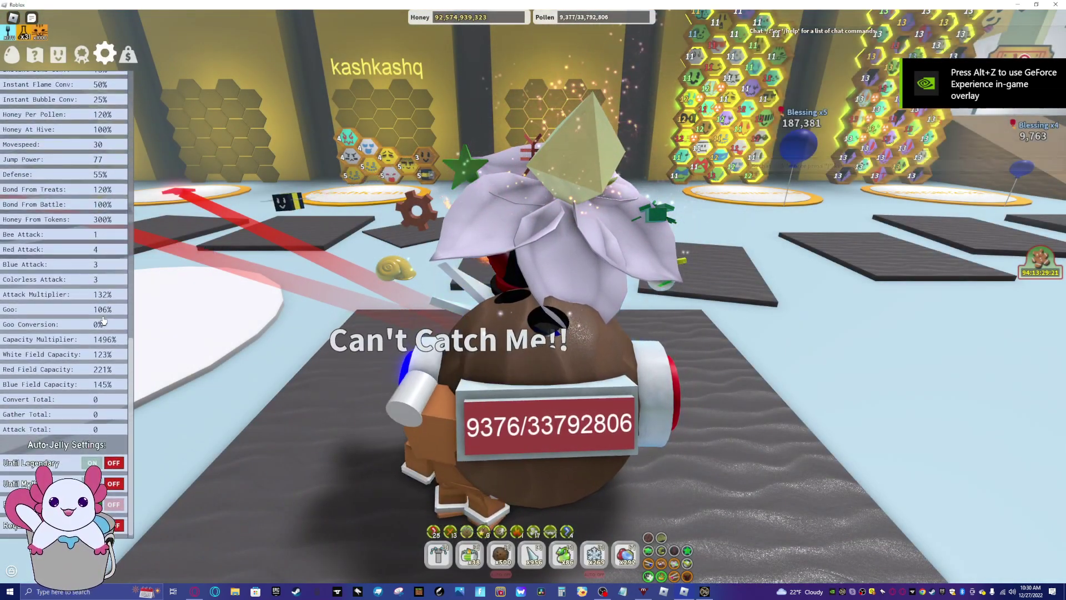
scroll(104, 305, "up", 4)
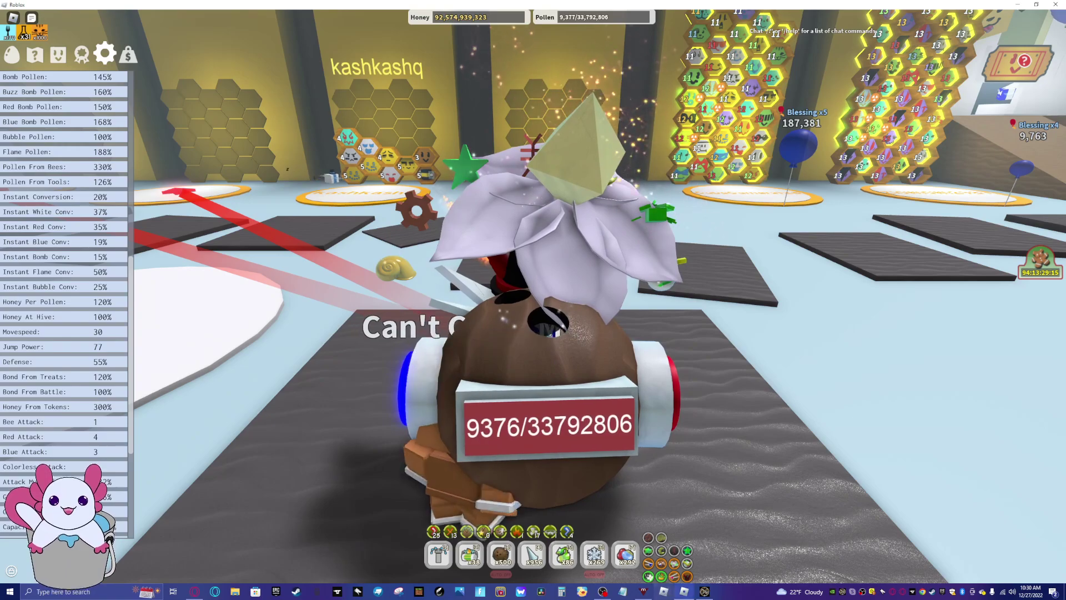
key("alt+Tab")
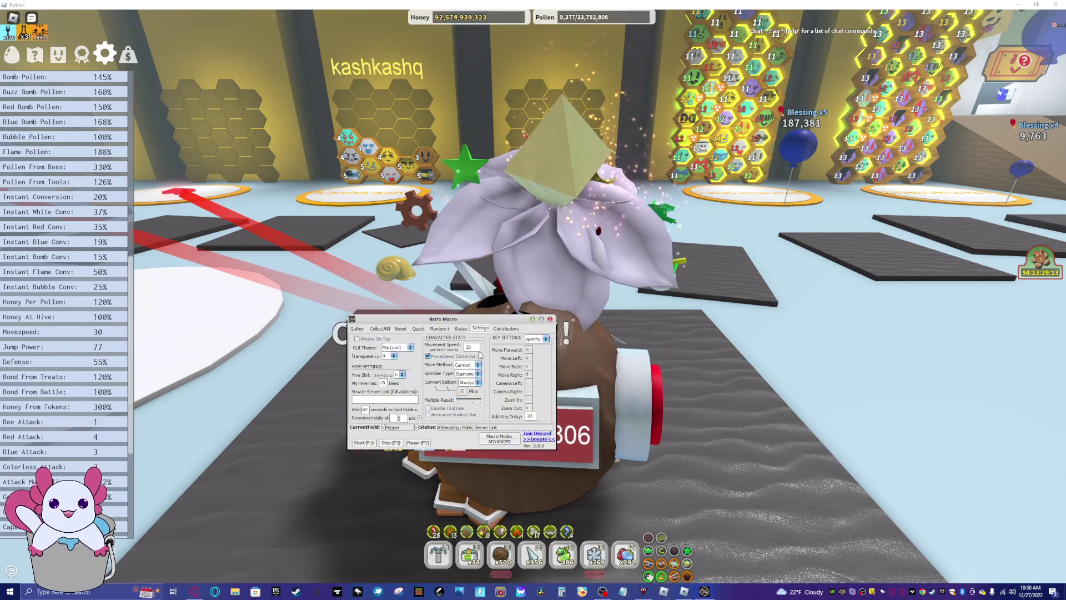
double_click(469, 347)
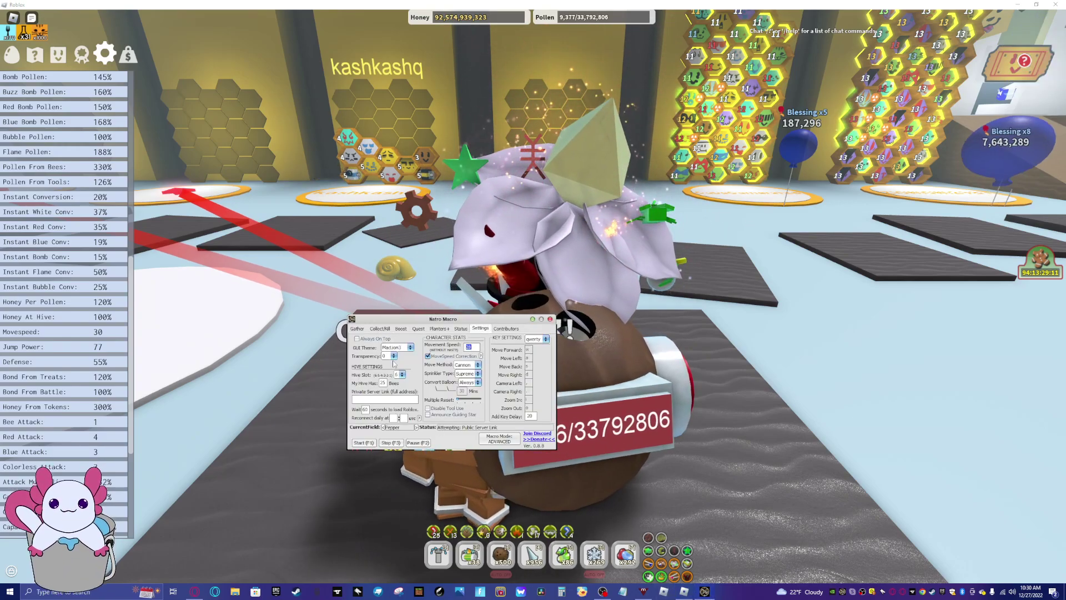
type("30")
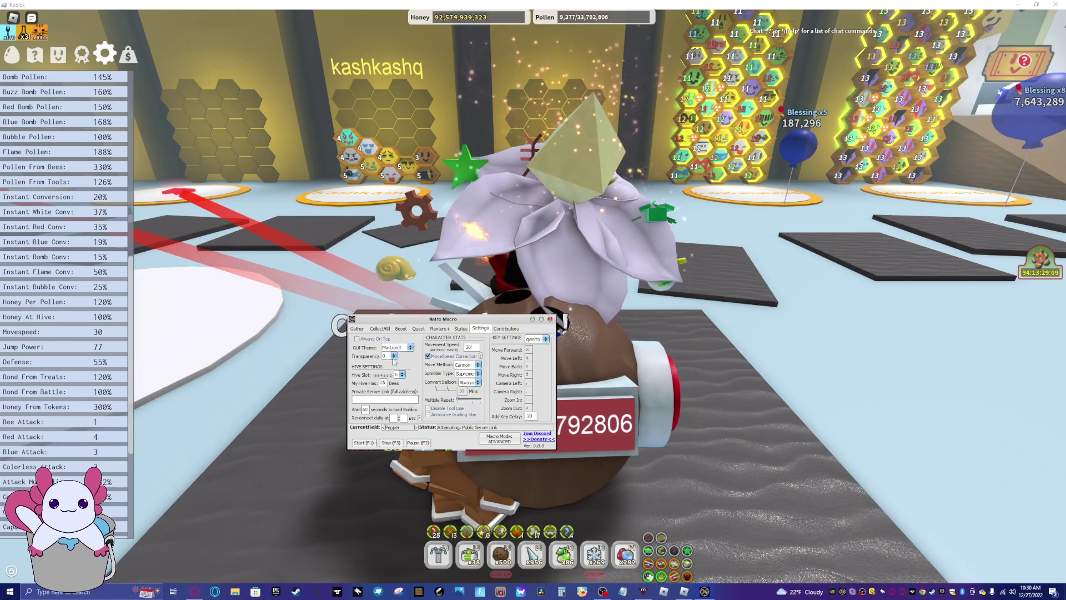
- Read the help description for the MoveSpeed Correction option and close it
left_click(481, 356)
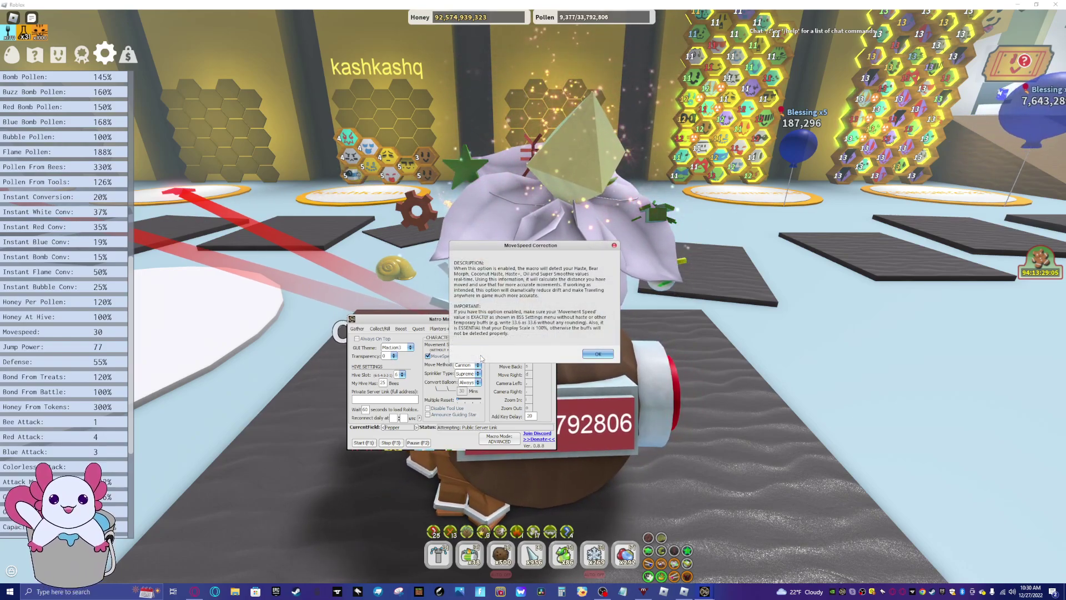
left_click(599, 354)
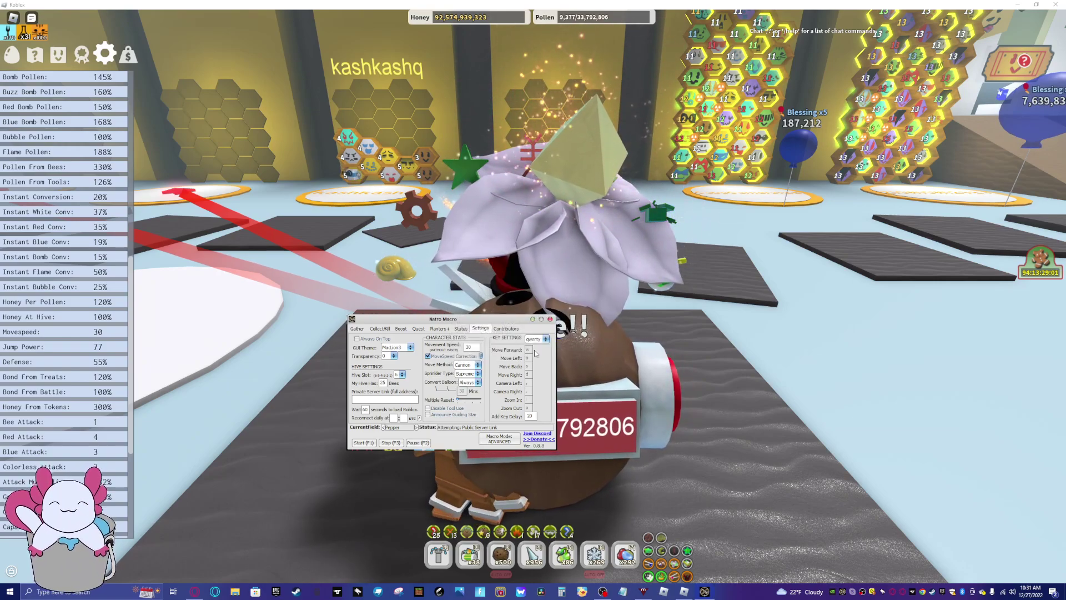
left_click(481, 356)
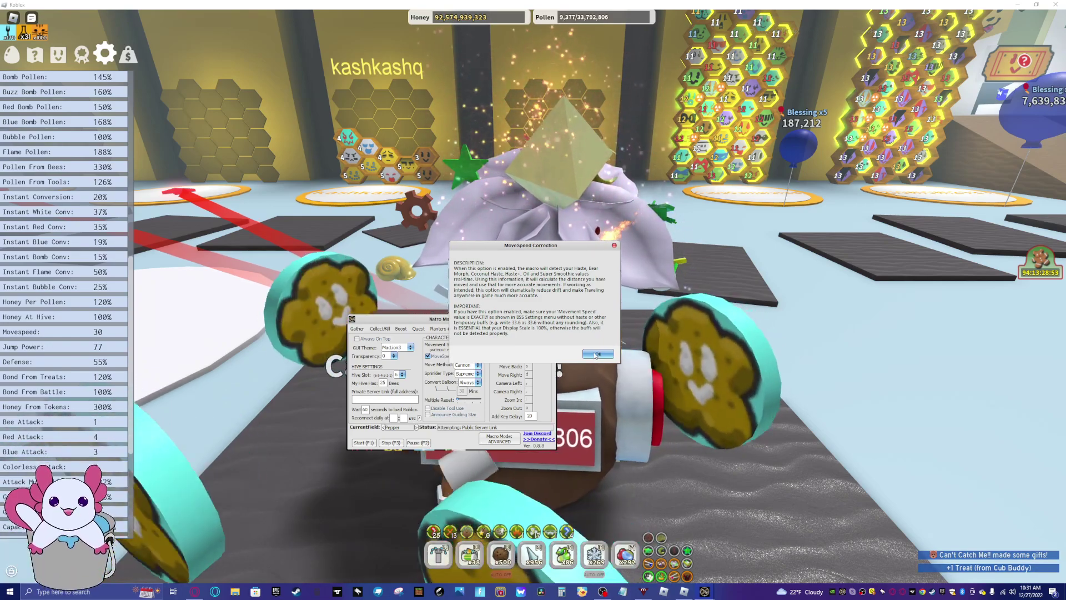
left_click(596, 353)
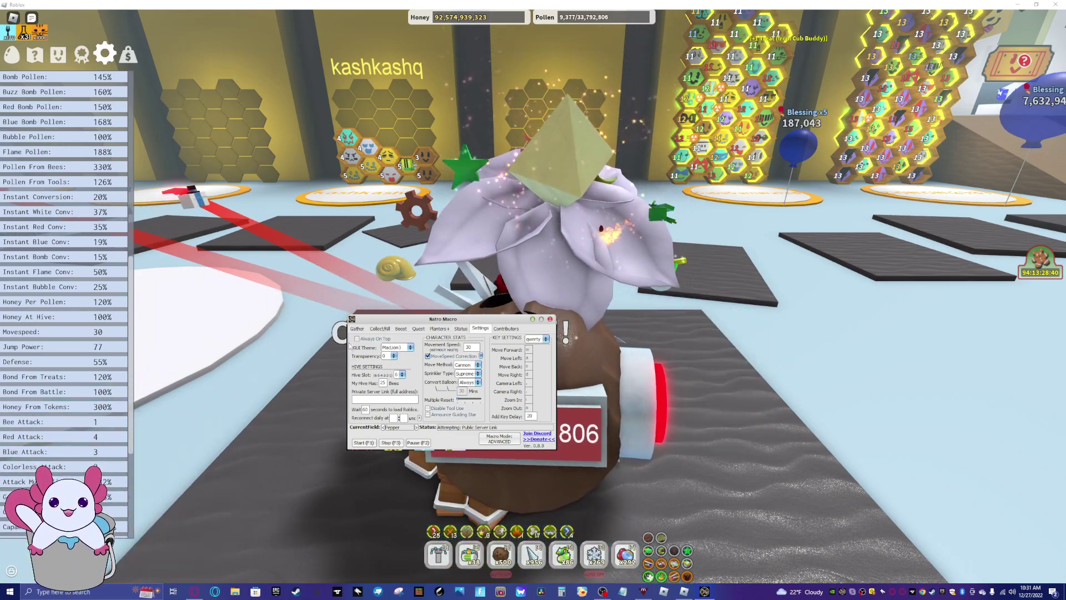
- Review the hive slot, move method, sprinkler type and convert balloon choices, keeping Cannon, Supreme and Always
left_click(402, 374)
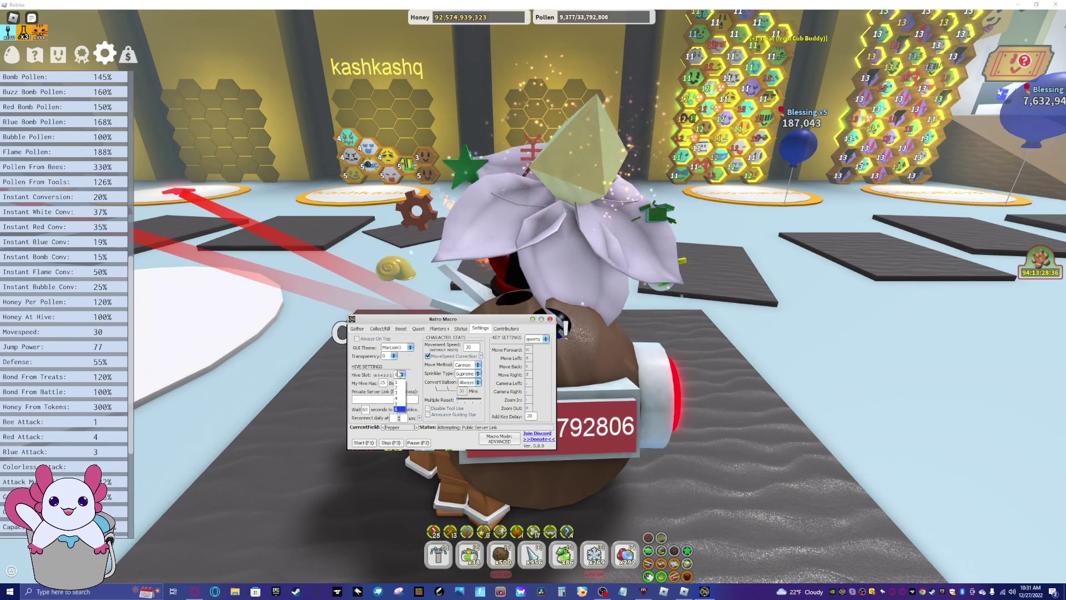
left_click(399, 373)
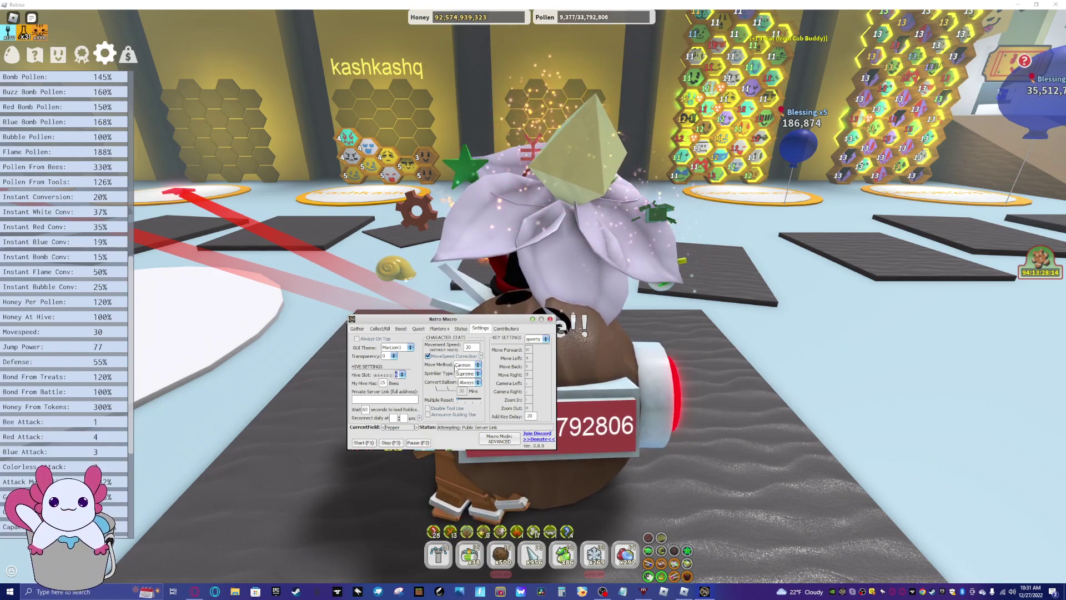
left_click(464, 365)
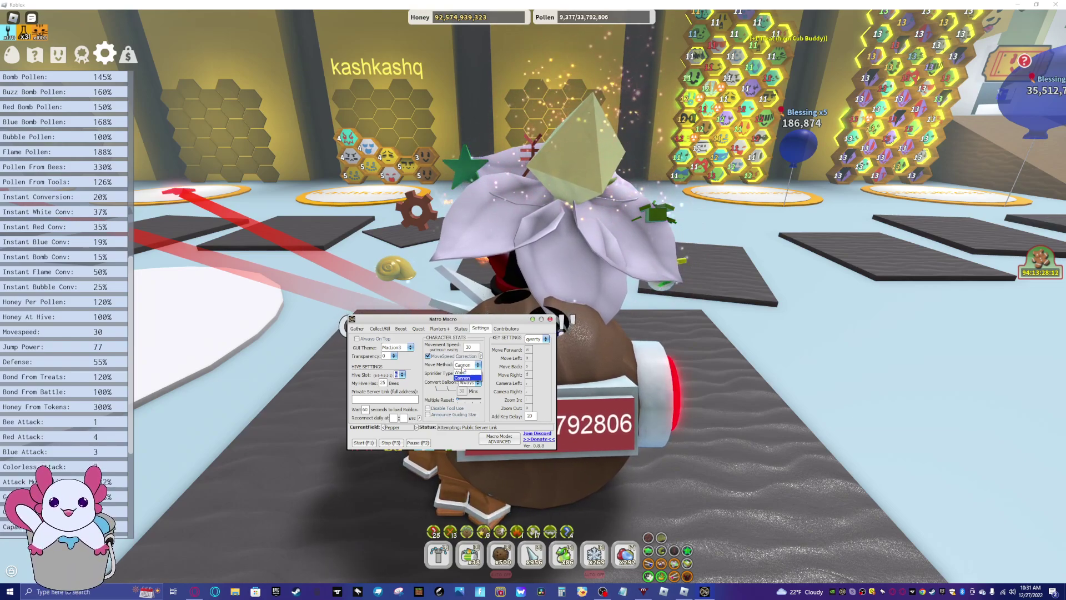
left_click(462, 377)
left_click(465, 373)
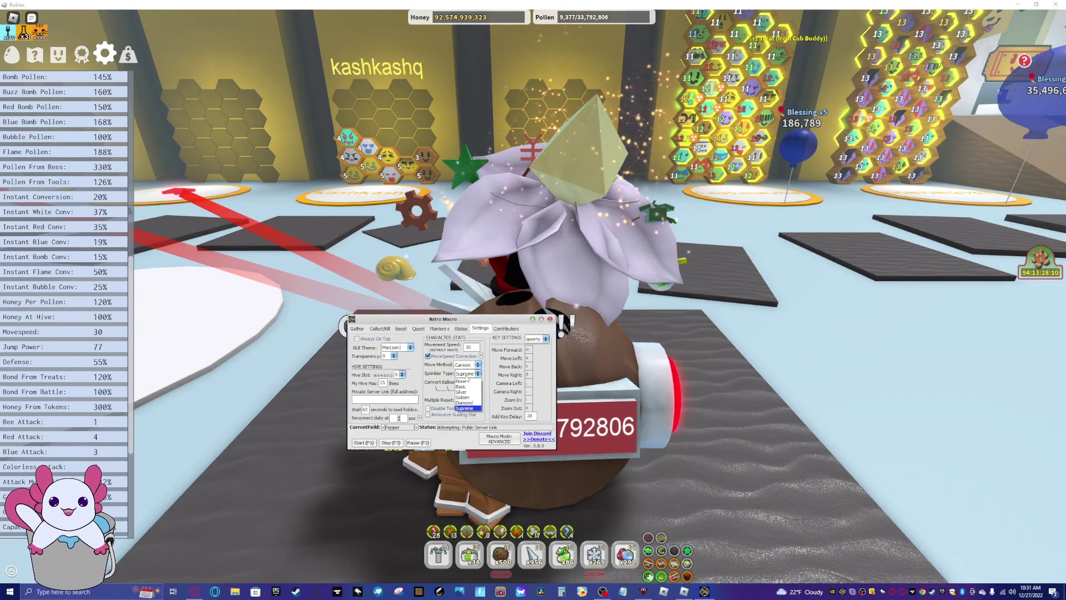
left_click(468, 378)
left_click(462, 367)
left_click(468, 373)
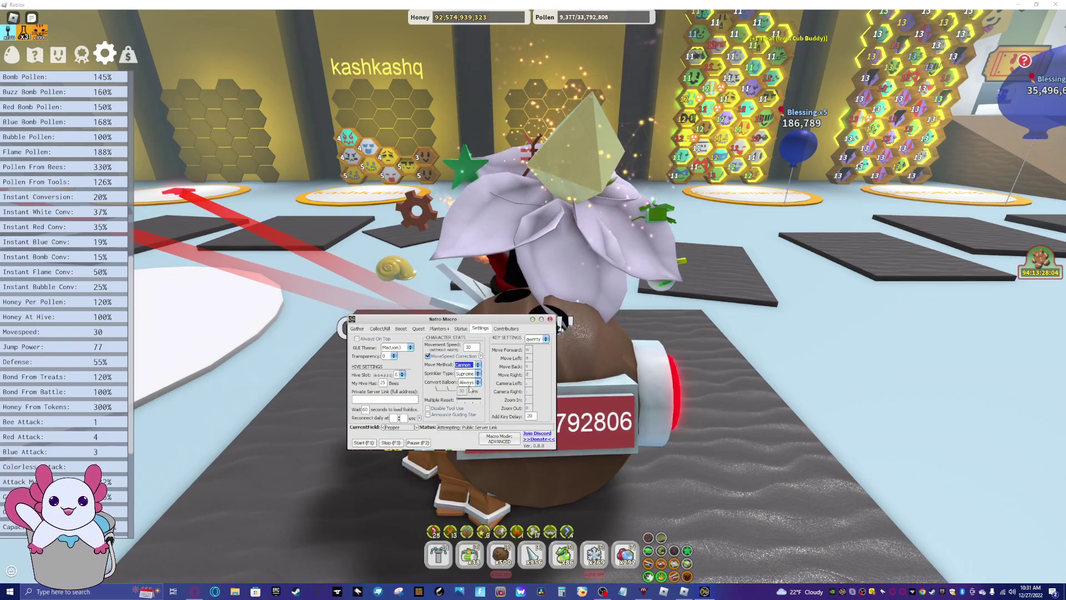
left_click(467, 383)
left_click(465, 390)
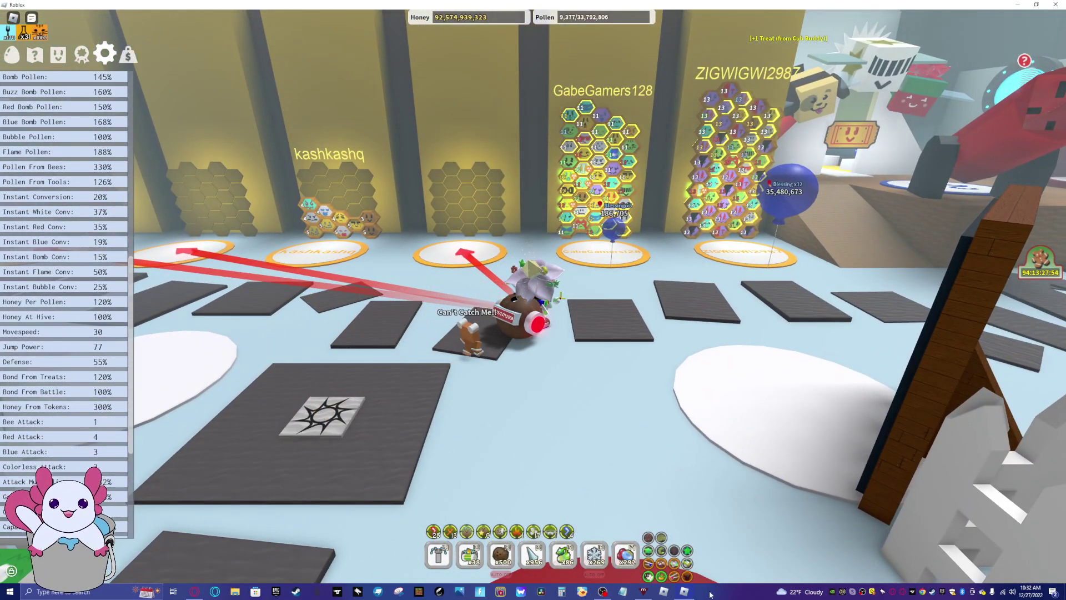
- Bring Natro Macro back up and view its planter options, general settings and contributor credits
left_click(706, 592)
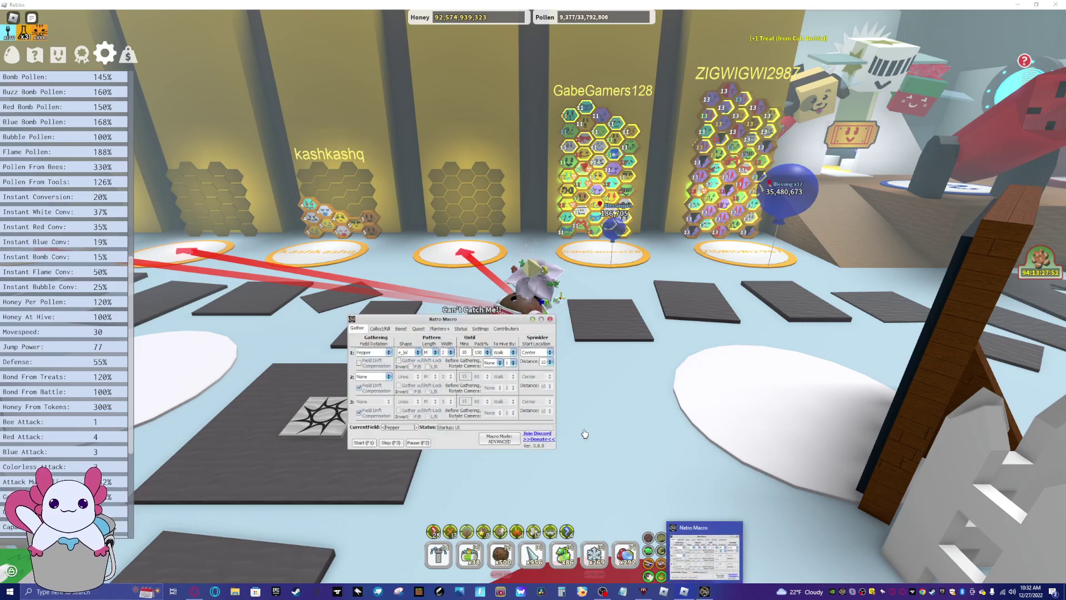
left_click(446, 329)
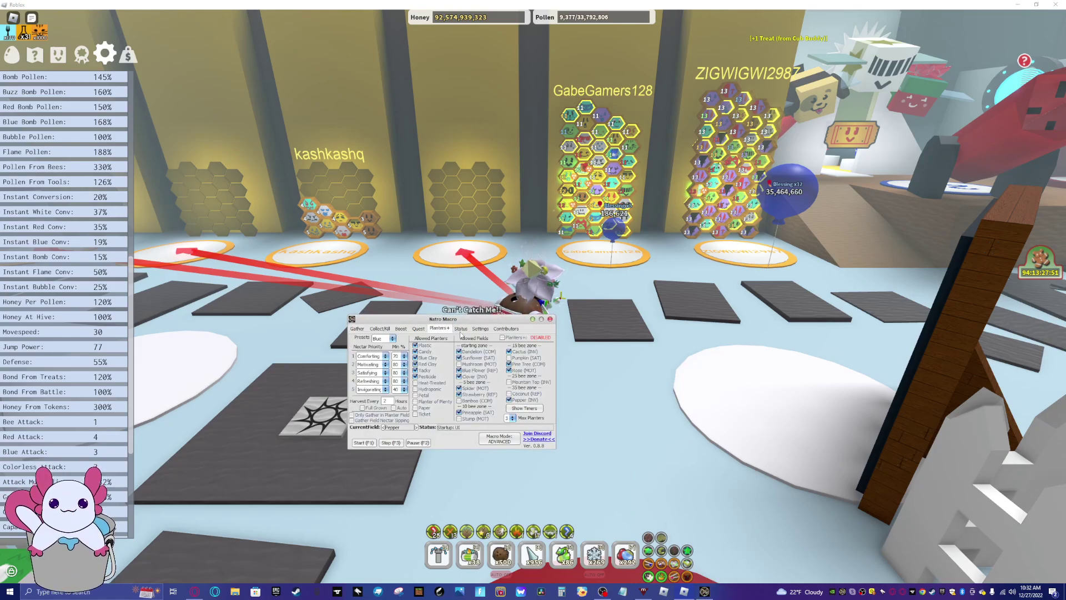
left_click(480, 328)
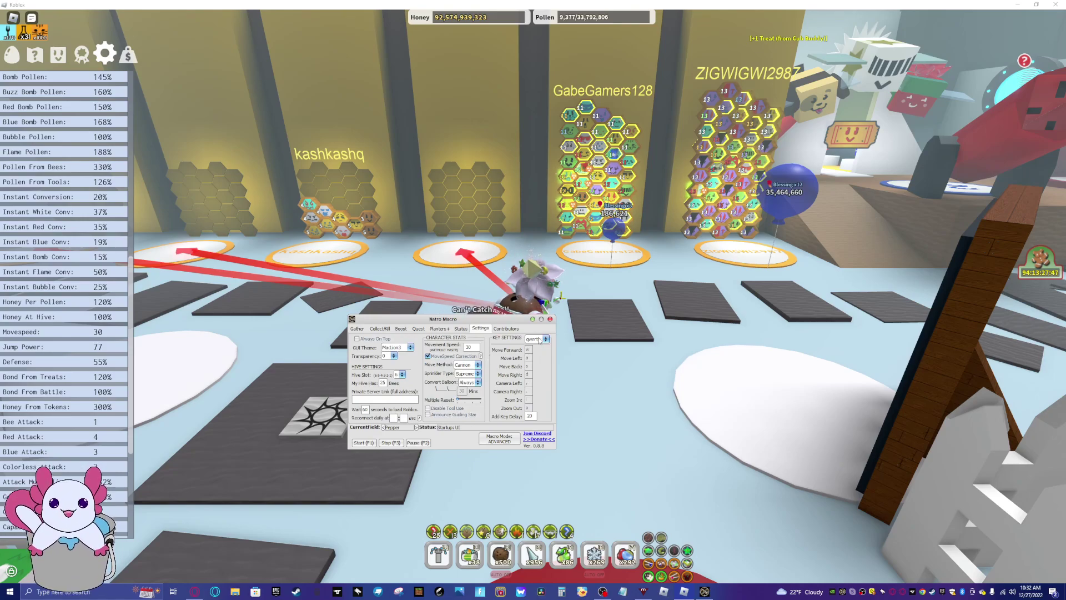
left_click(506, 329)
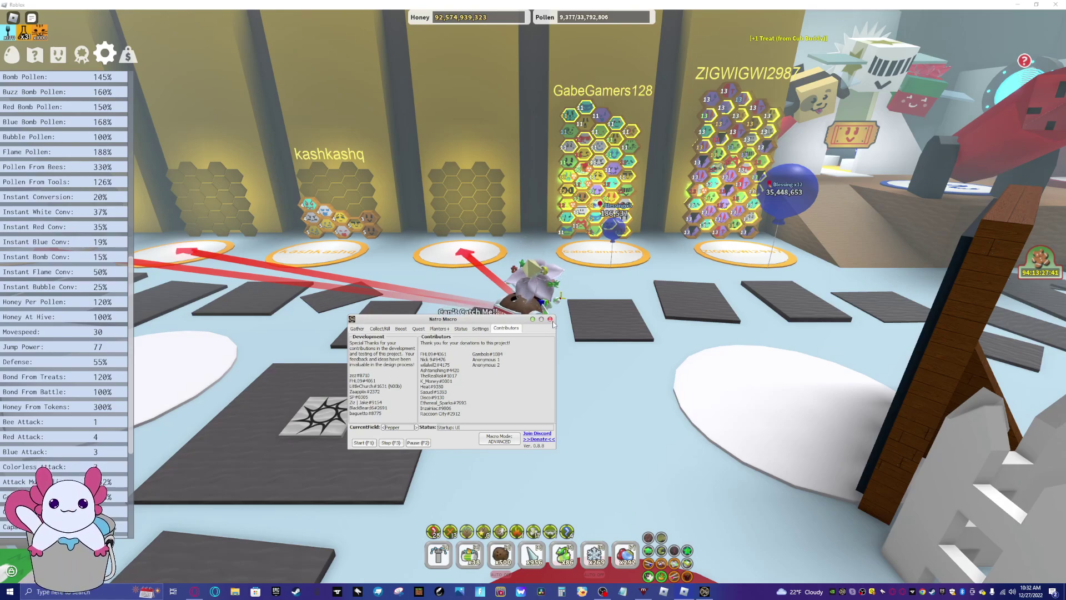
- Switch between Discord and the Roblox game to examine the macro's status messages posted in the webhook channel
key("alt+Tab")
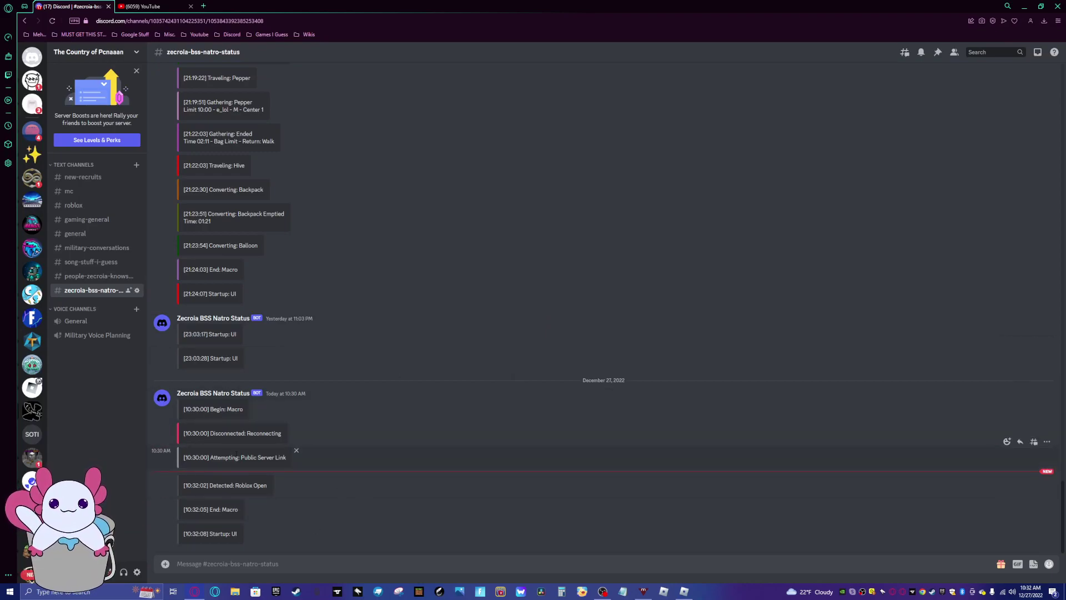
left_click(684, 592)
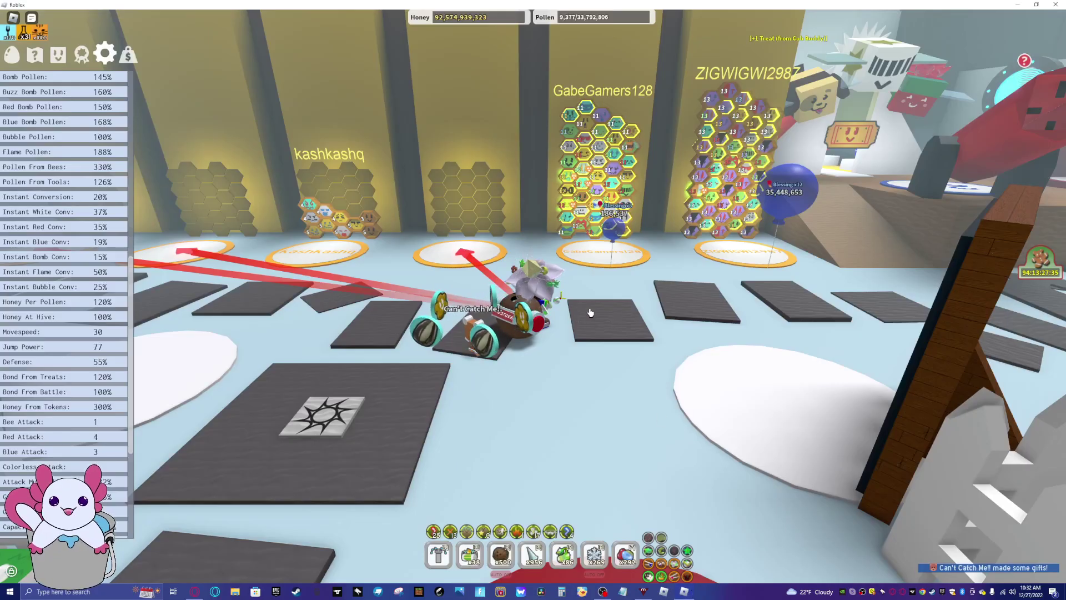
key("alt+Tab")
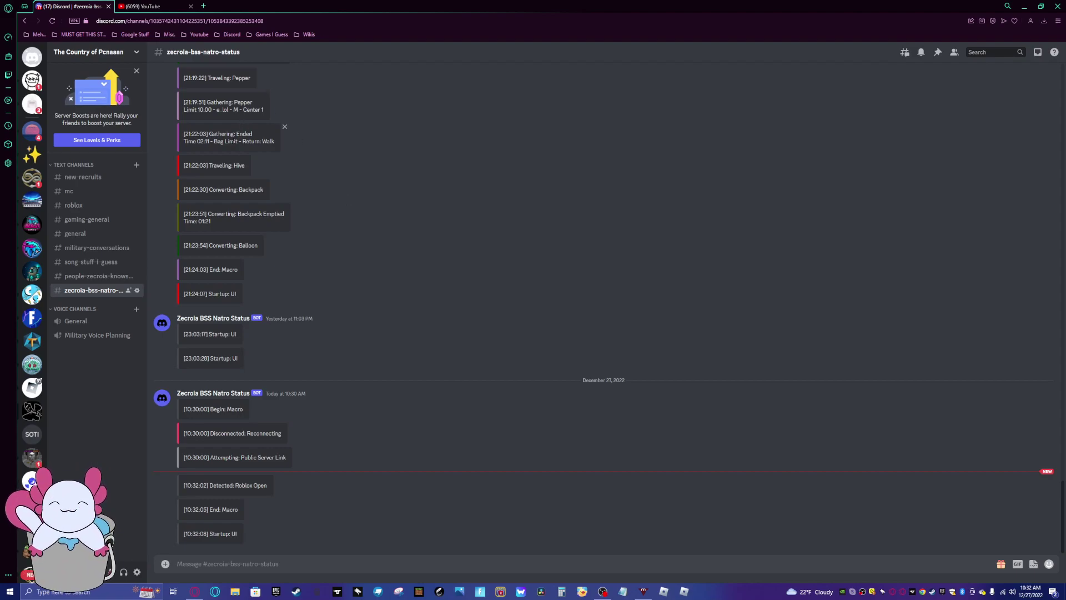
key("alt+Tab")
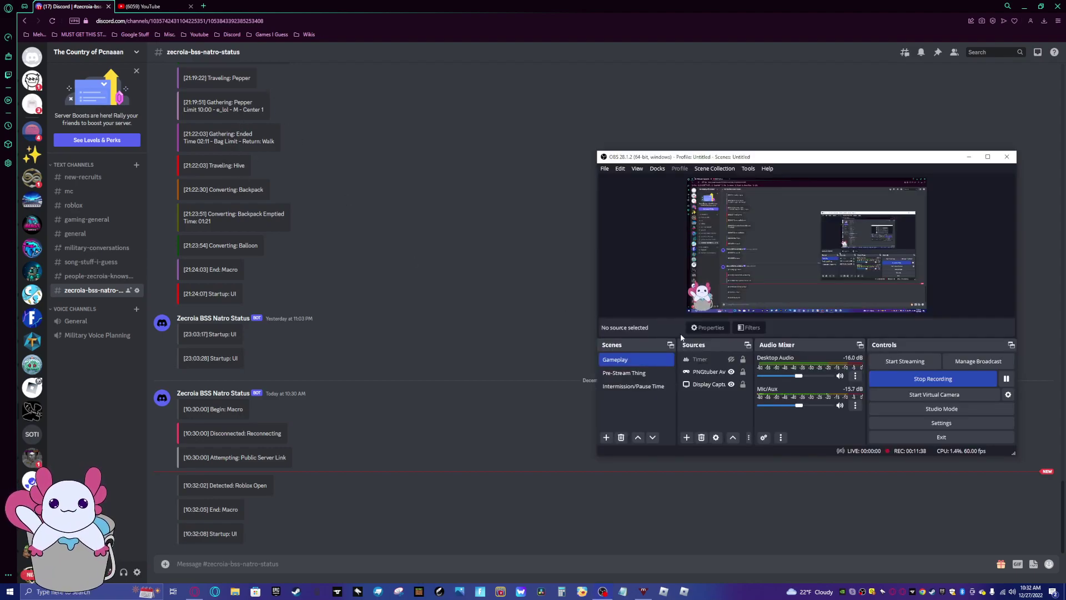